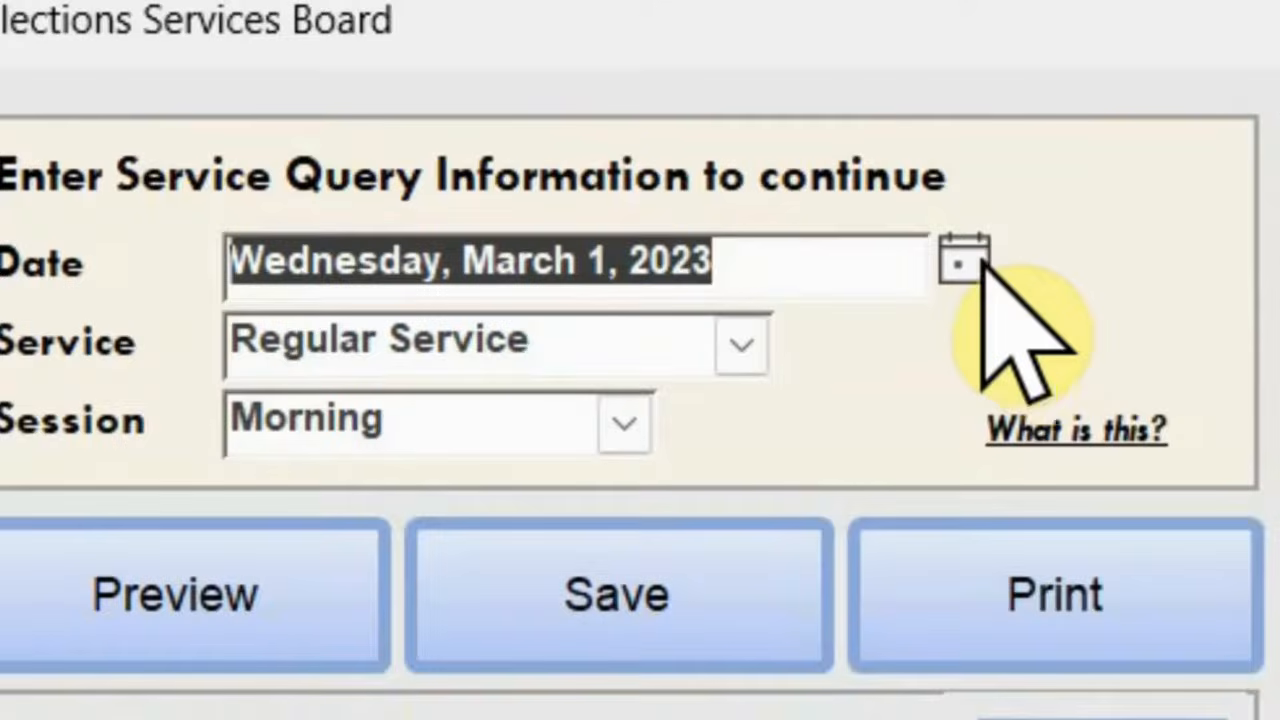
# Look through the date picker and the service and session choices, keeping Wednesday, March 1, 2023, Regular Service, Morning
pyautogui.click(978, 258)
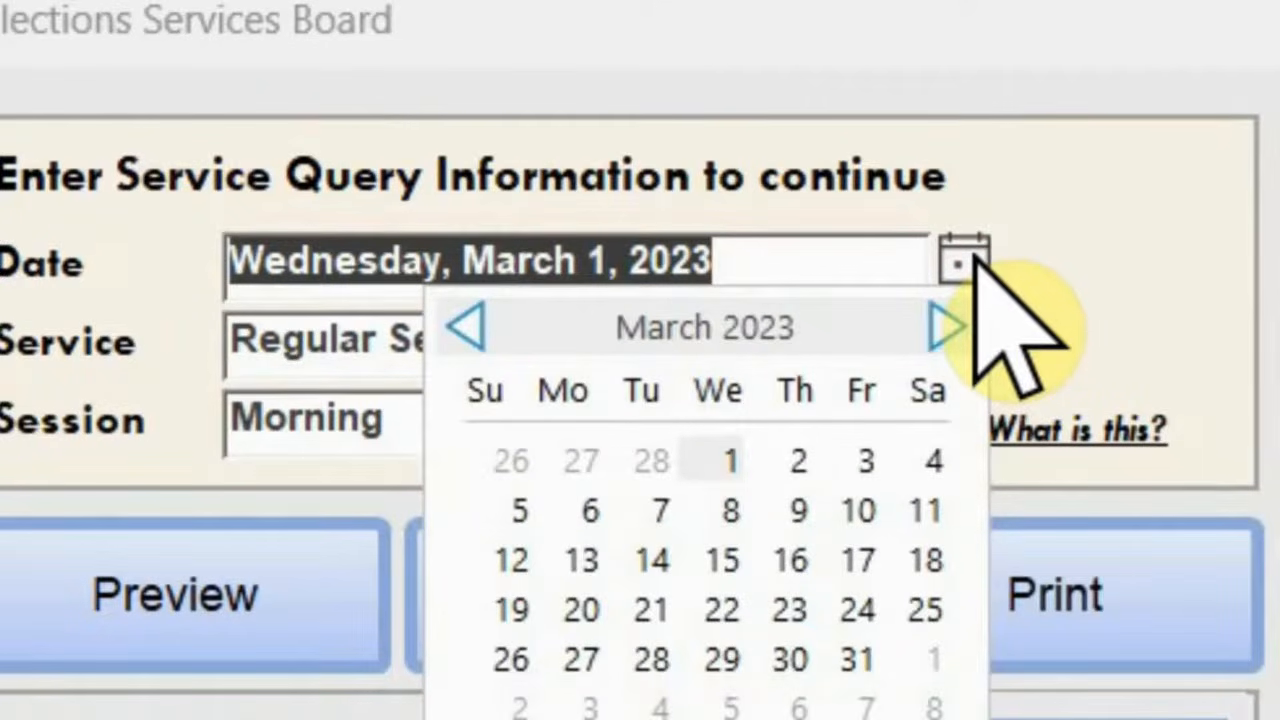
pyautogui.click(955, 258)
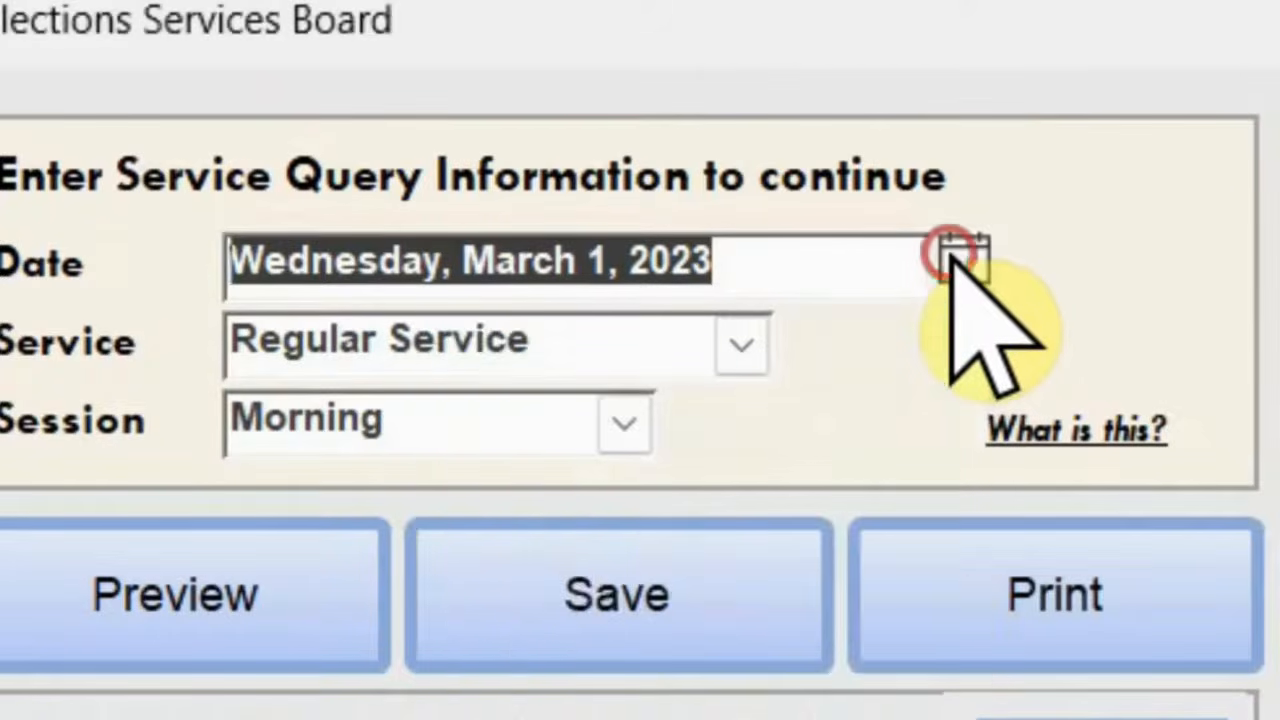
pyautogui.click(740, 342)
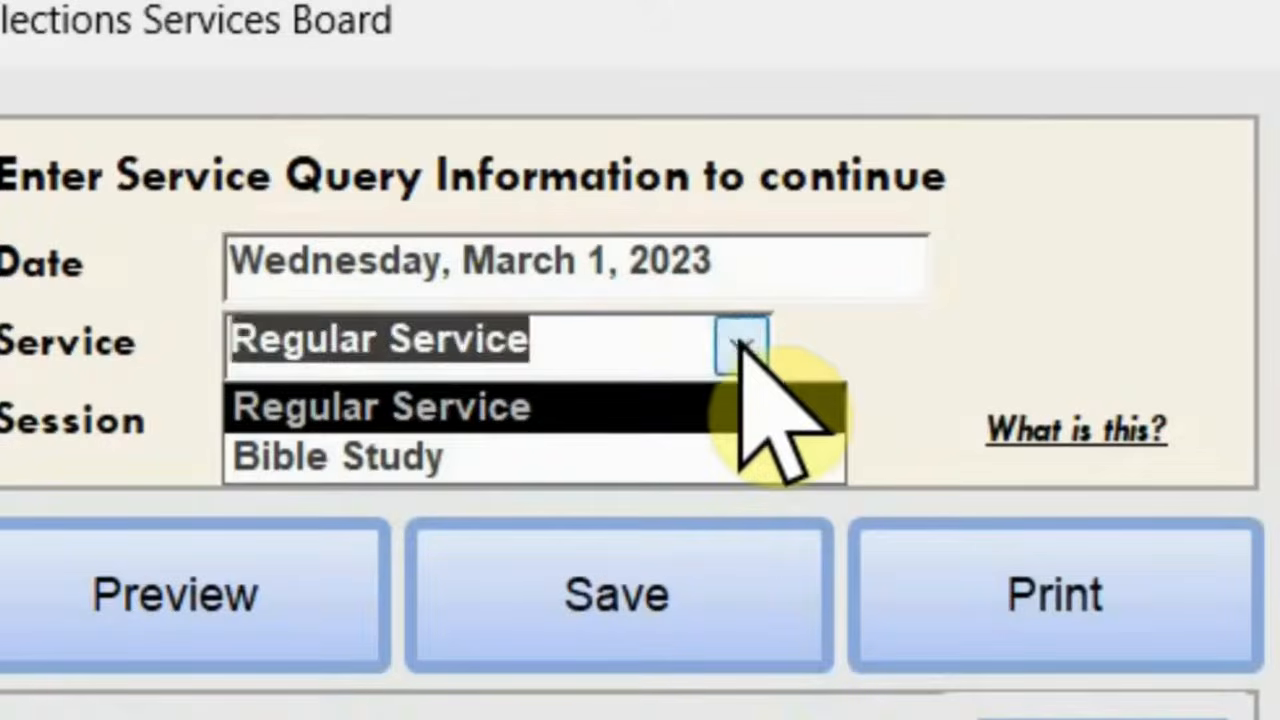
pyautogui.click(555, 428)
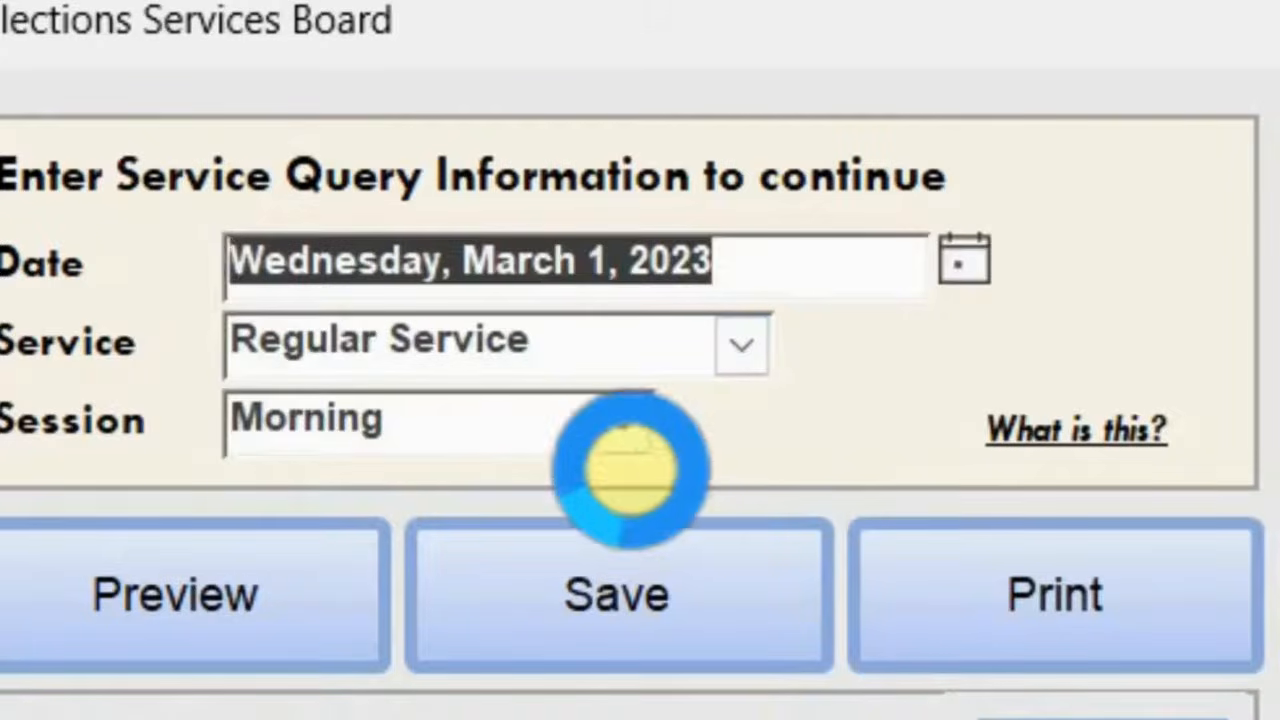
pyautogui.click(624, 425)
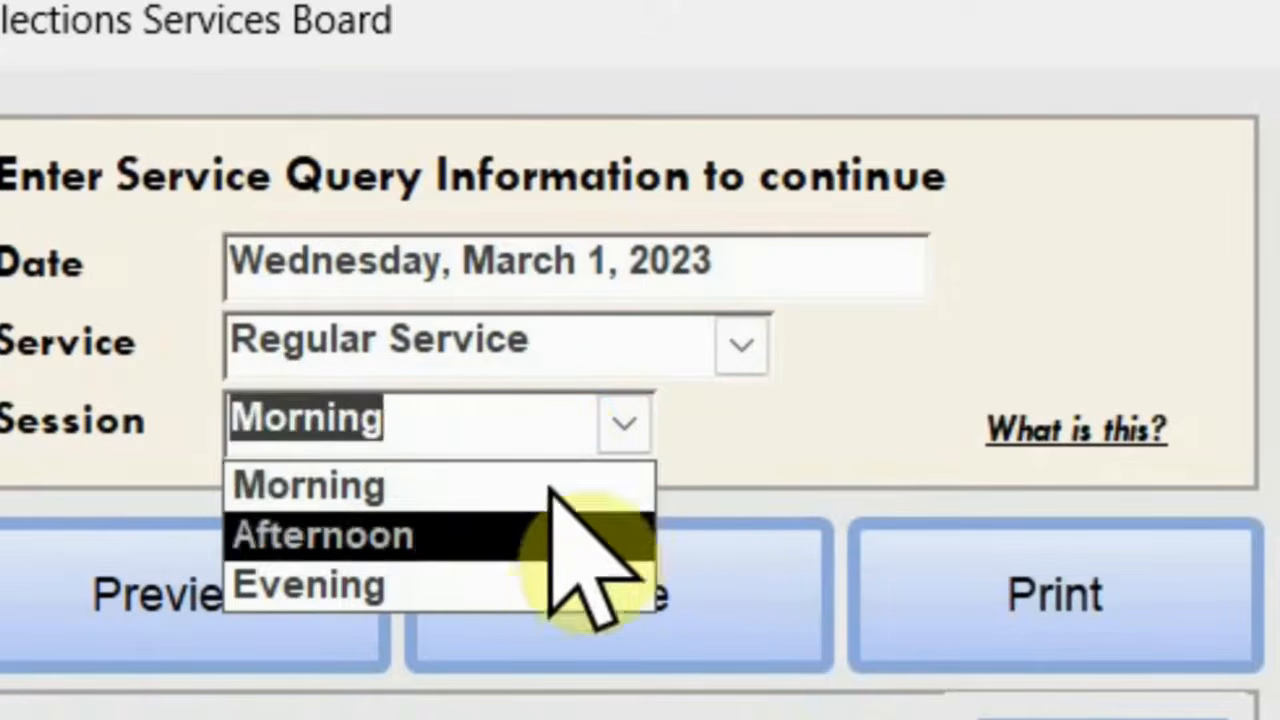
pyautogui.click(766, 410)
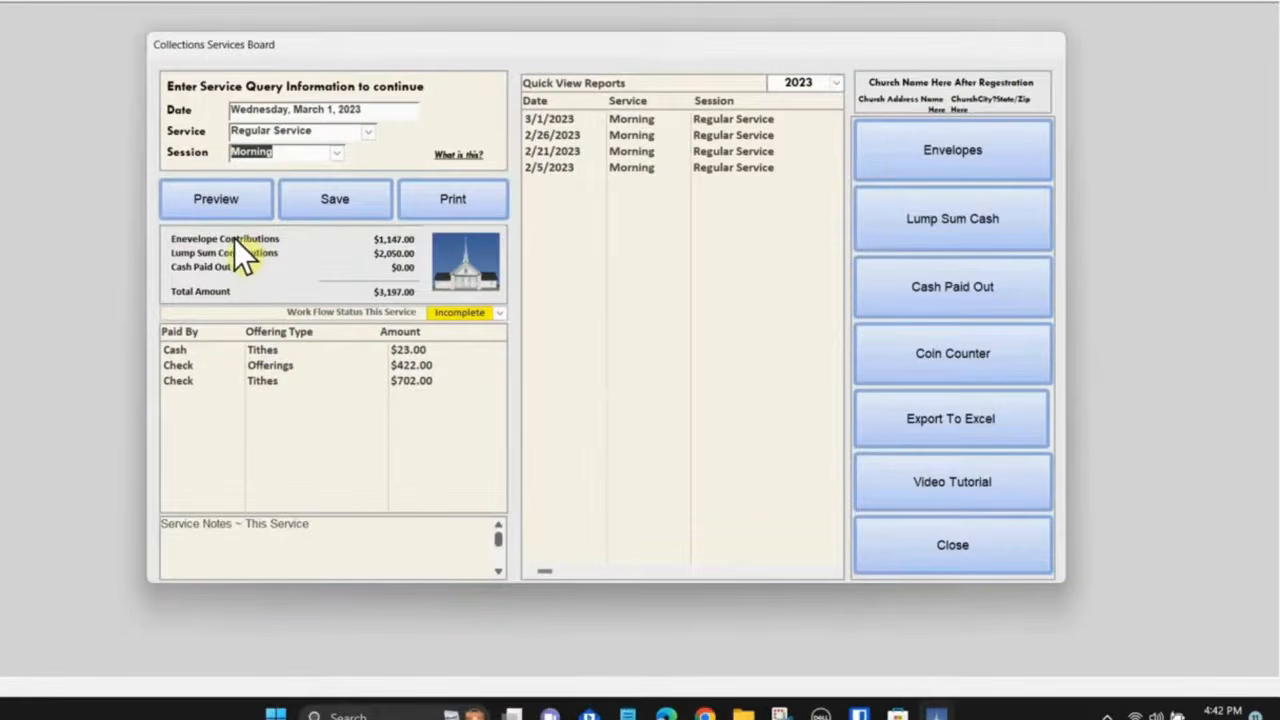
# Preview the summary report for the March 1, 2023 morning Regular Service and close it after reading
pyautogui.click(213, 203)
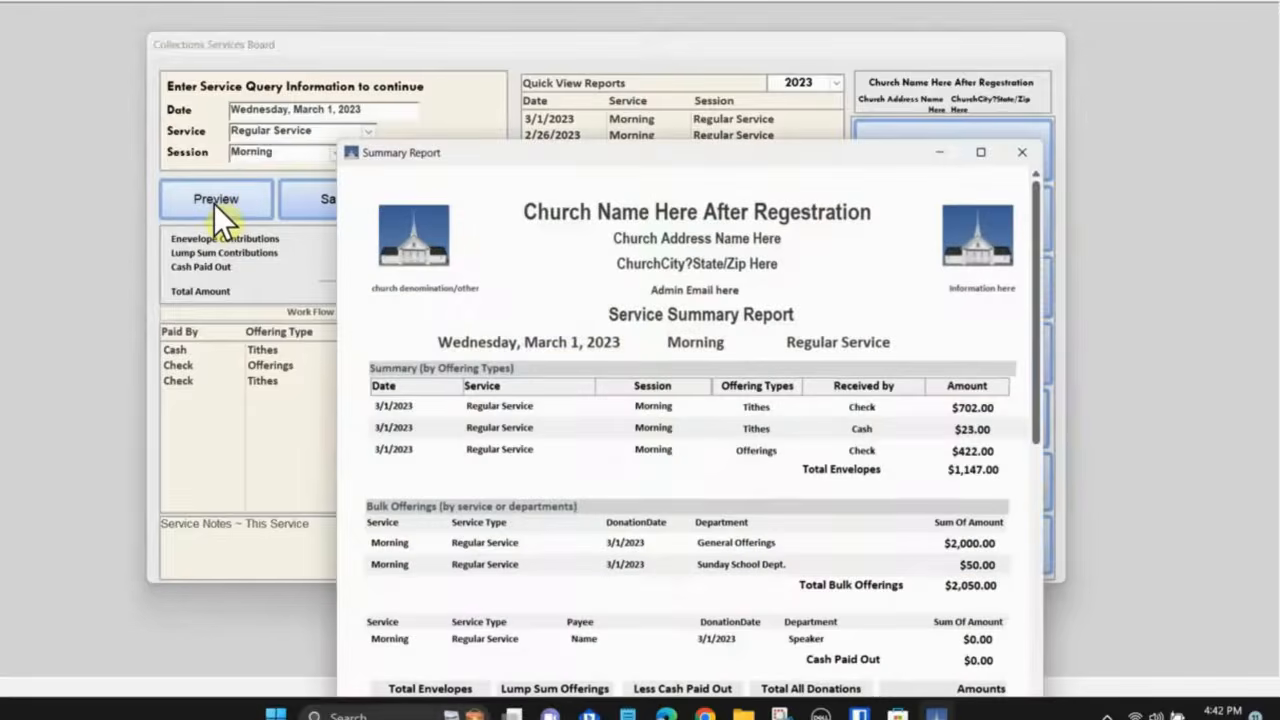
pyautogui.moveTo(548, 150); pyautogui.dragTo(459, 30)
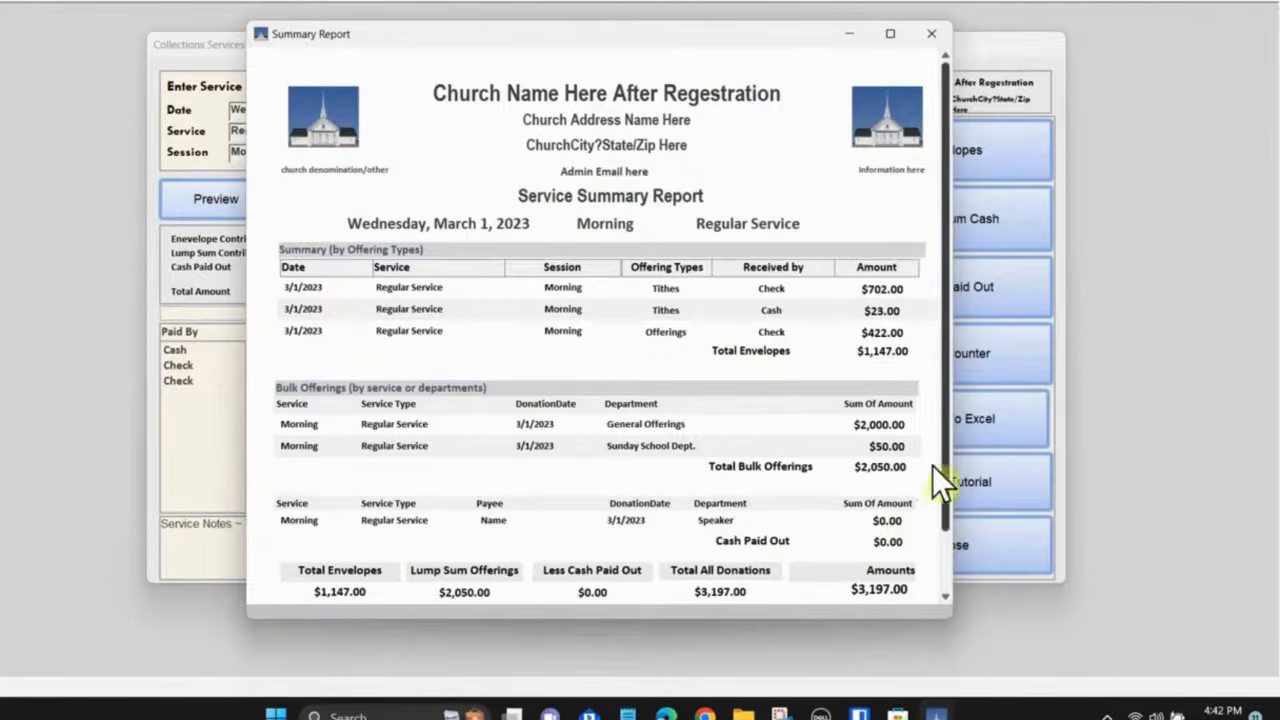
pyautogui.moveTo(948, 447)
pyautogui.mouseDown()
pyautogui.moveTo(943, 500)
pyautogui.moveTo(937, 432)
pyautogui.mouseUp()
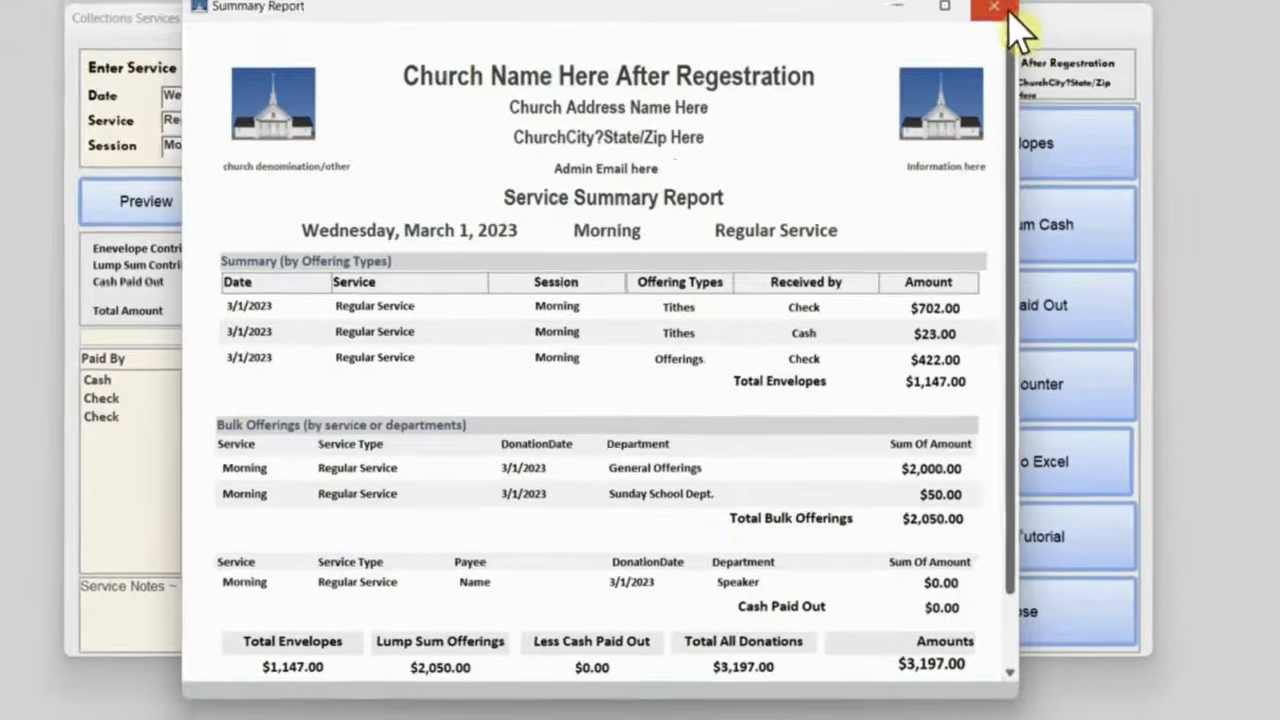
pyautogui.click(1003, 4)
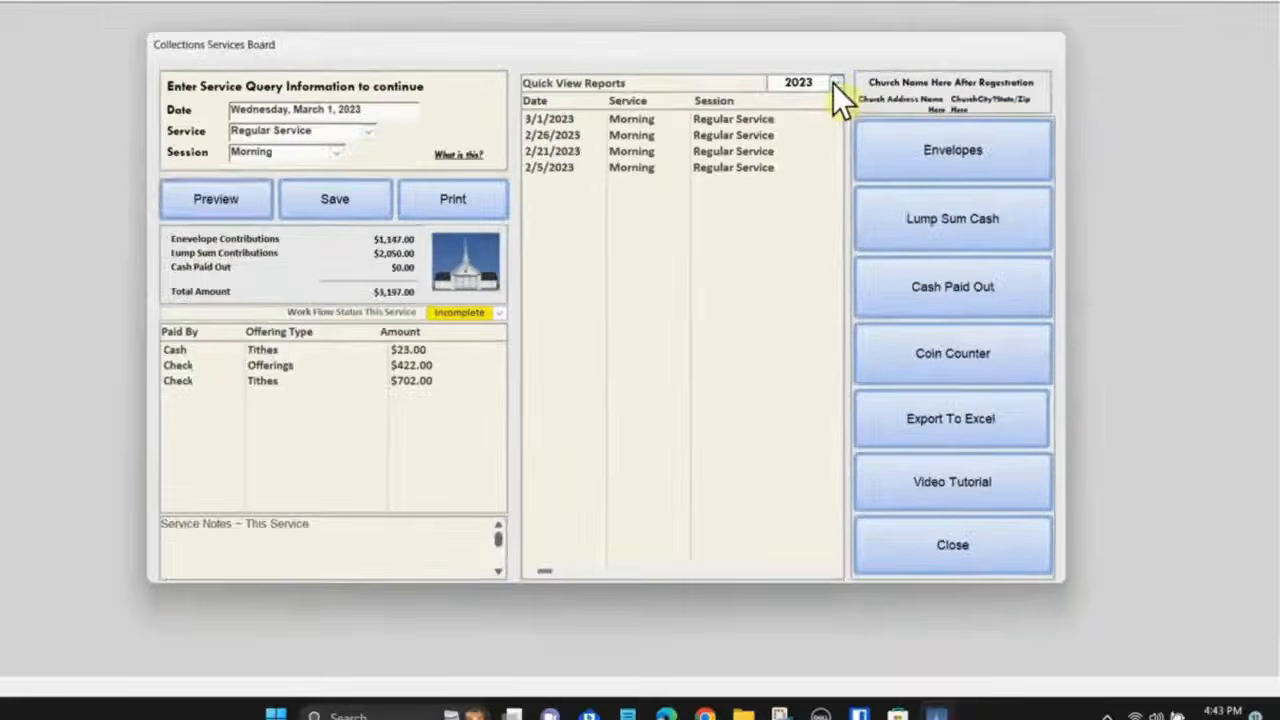
# Switch the Quick View Reports year to 2022 and back to 2023
pyautogui.click(1225, 181)
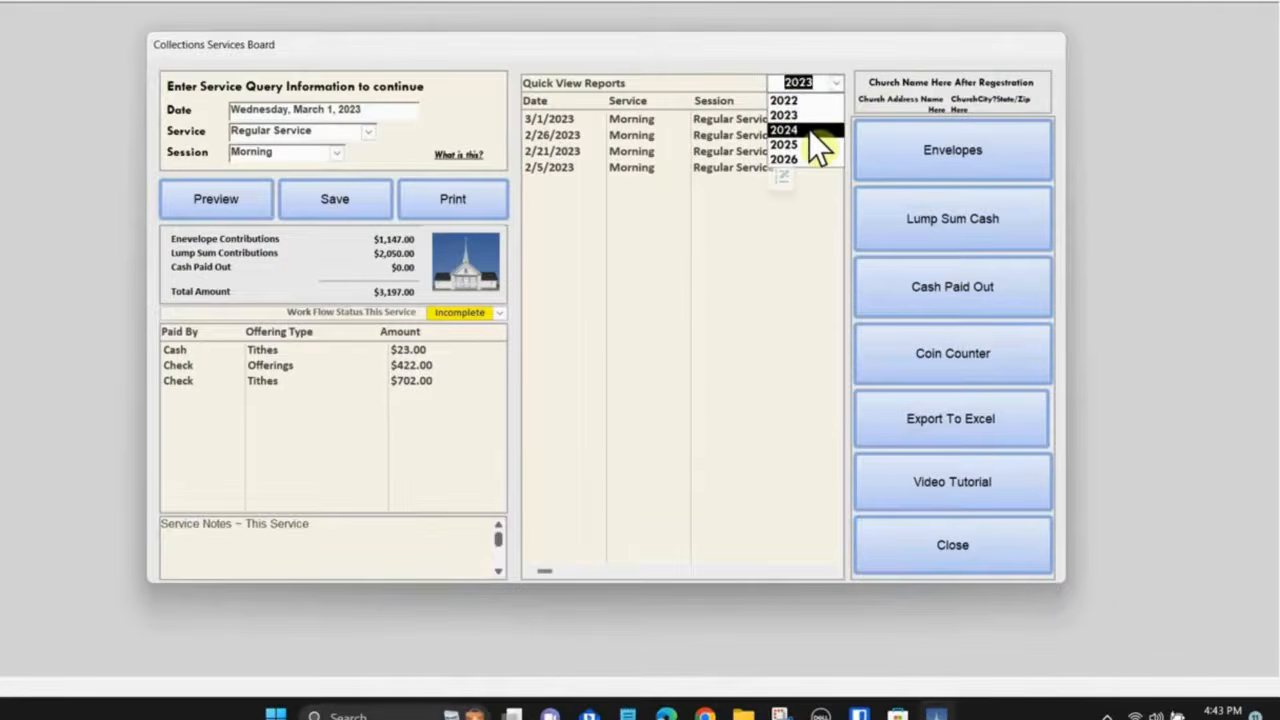
pyautogui.click(811, 102)
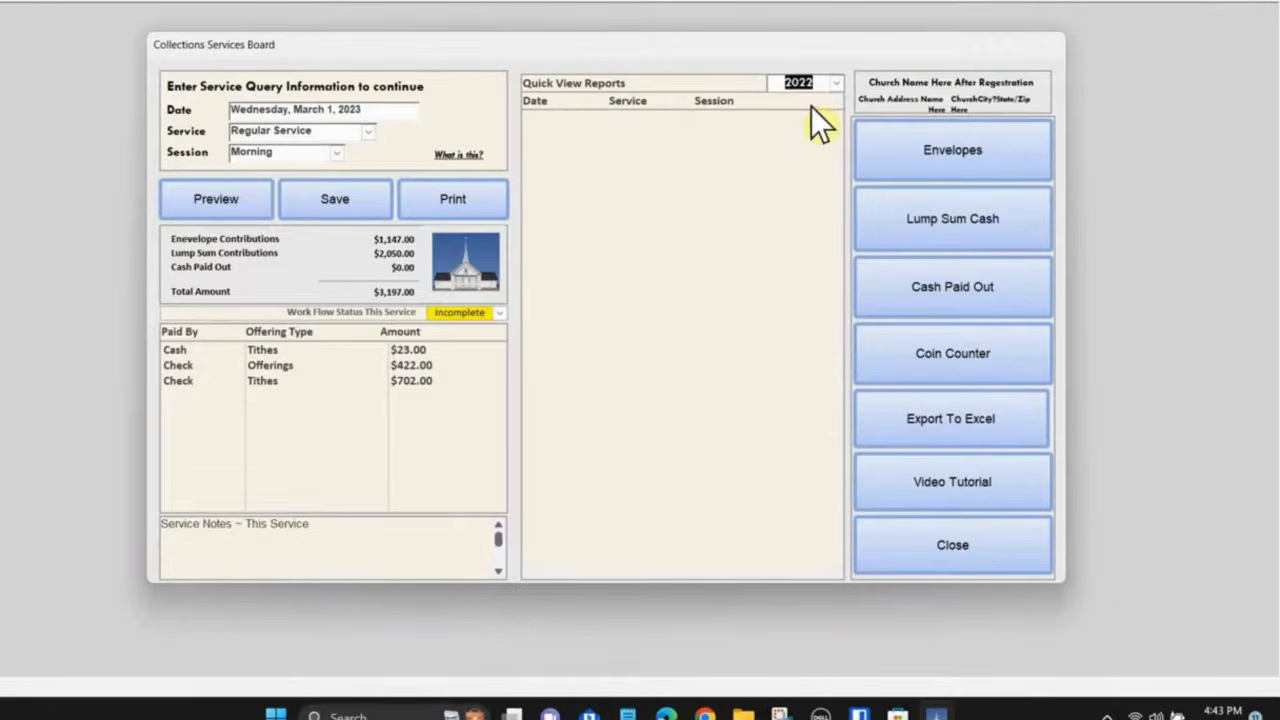
pyautogui.click(839, 85)
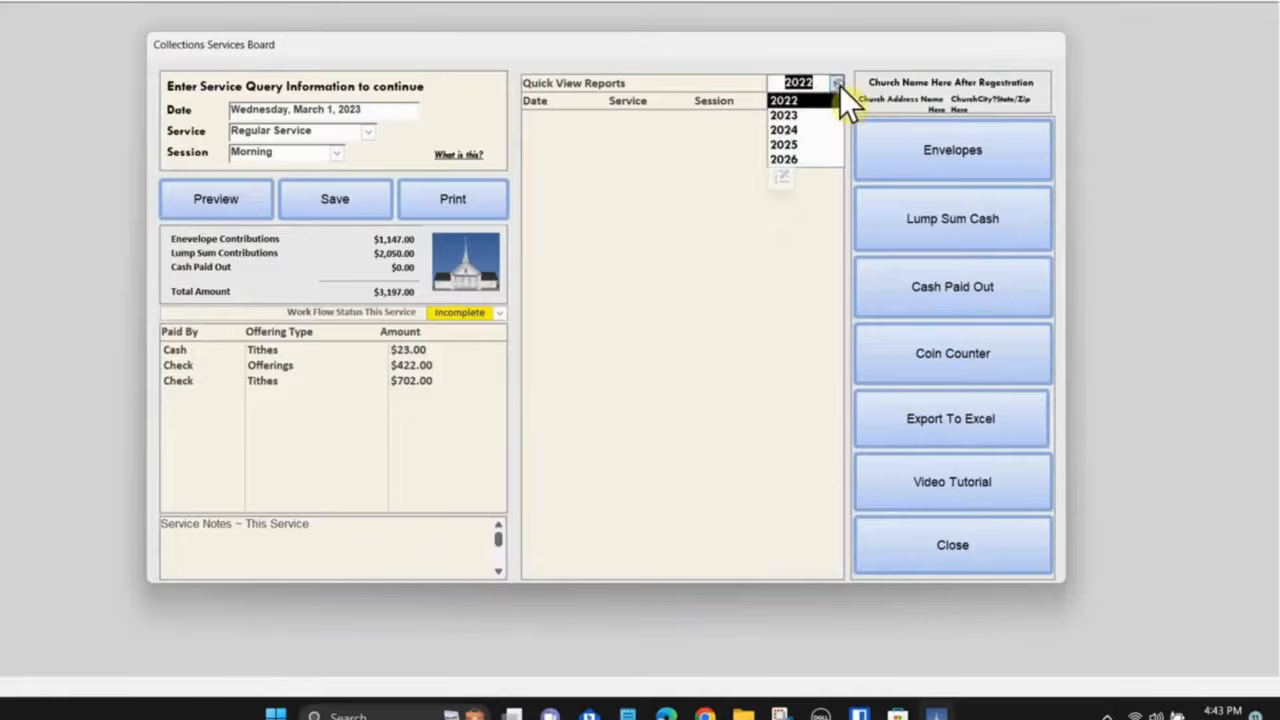
pyautogui.click(810, 115)
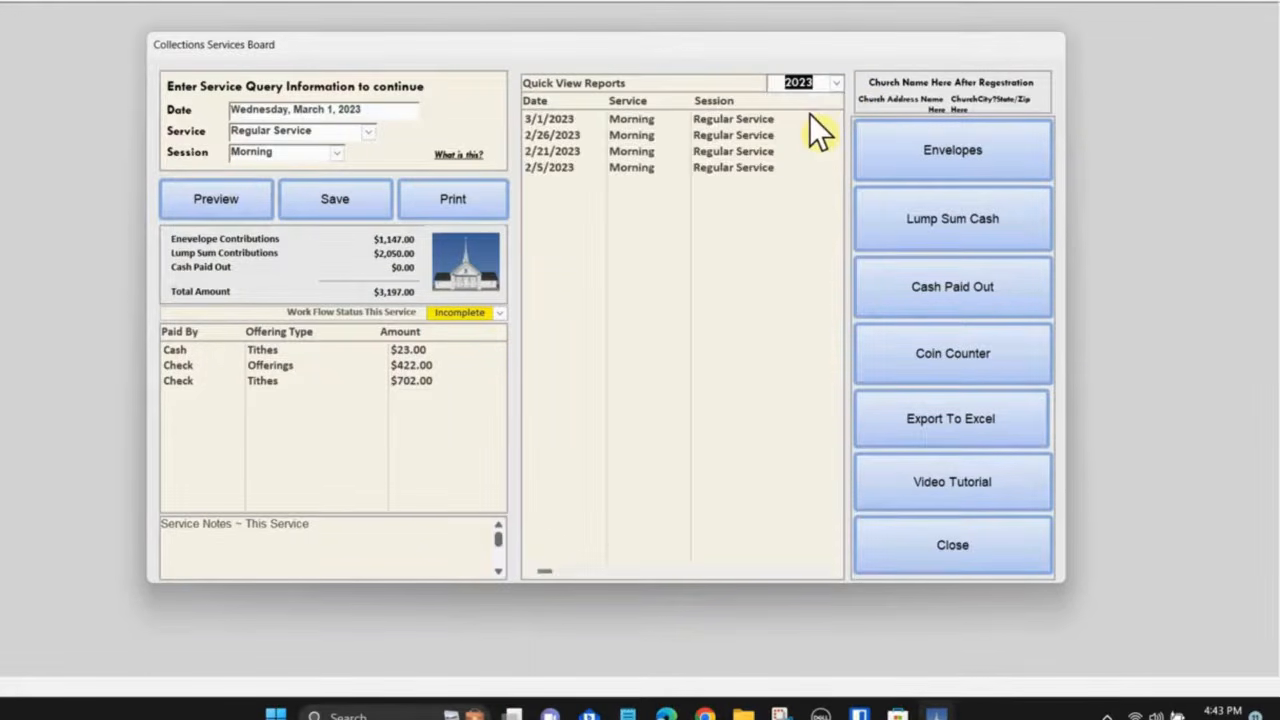
# Open the final review of the 2/21/2023 morning service and display its summary report
pyautogui.doubleClick(686, 151)
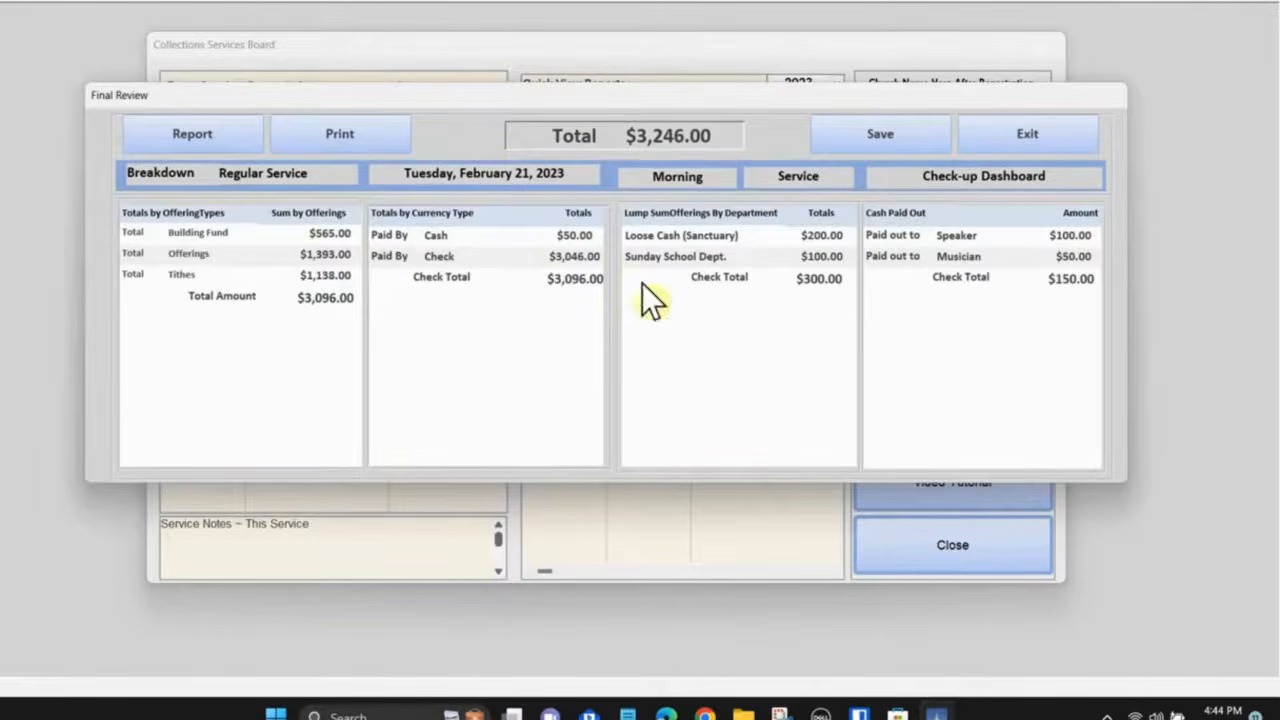
pyautogui.click(228, 172)
pyautogui.click(192, 134)
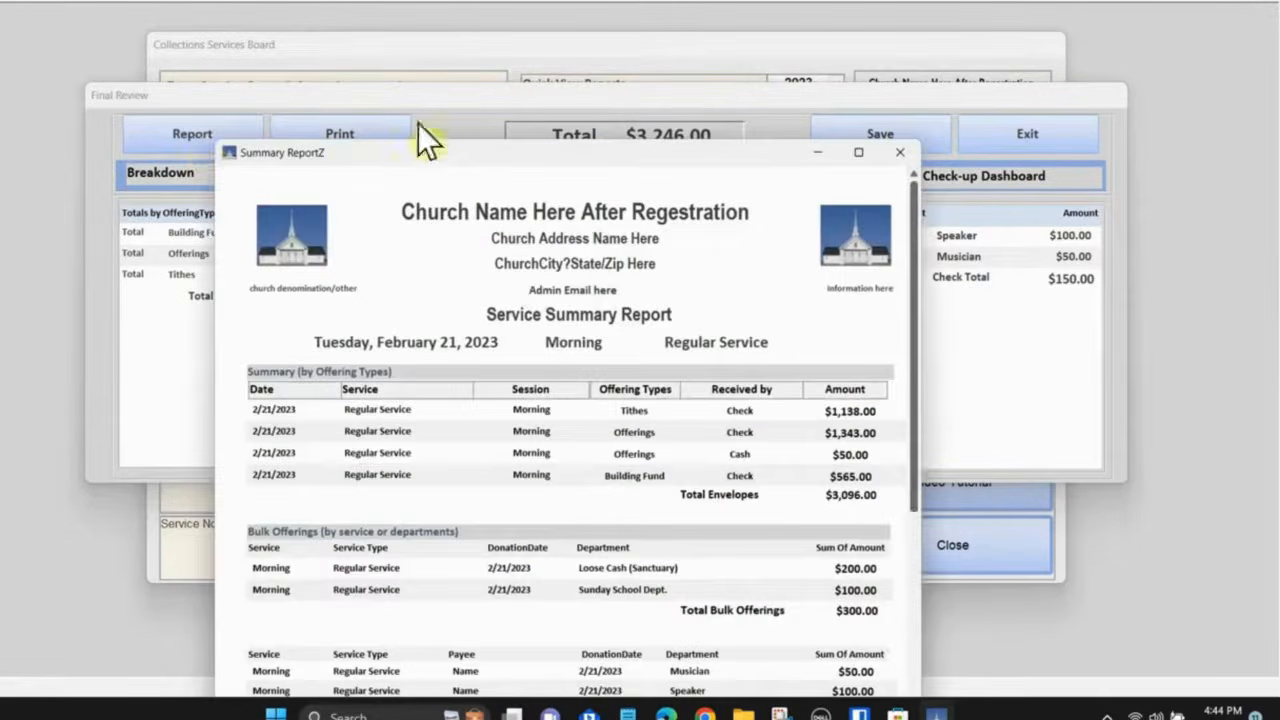
pyautogui.moveTo(436, 154); pyautogui.dragTo(444, 73)
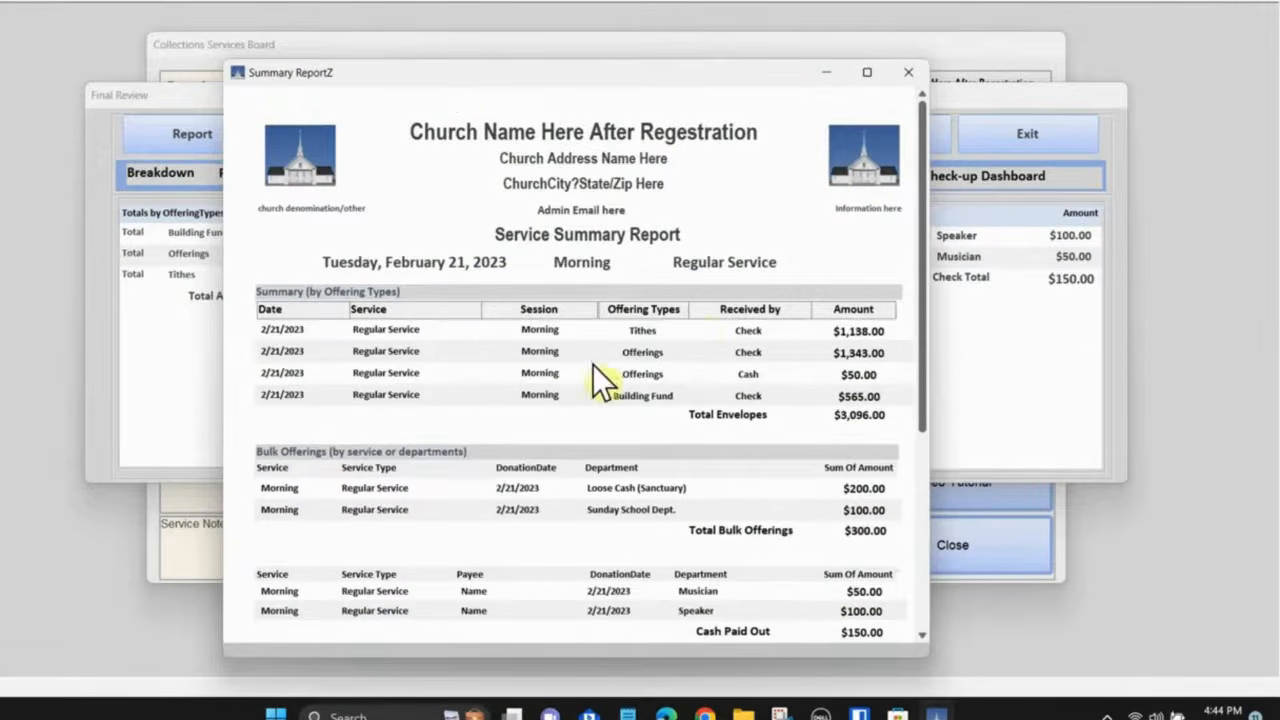
# Read the 2/21/2023 summary report down to its totals, and close both the report and the final review
pyautogui.doubleClick(752, 346)
pyautogui.doubleClick(748, 374)
pyautogui.scroll(-4, 475, 441)
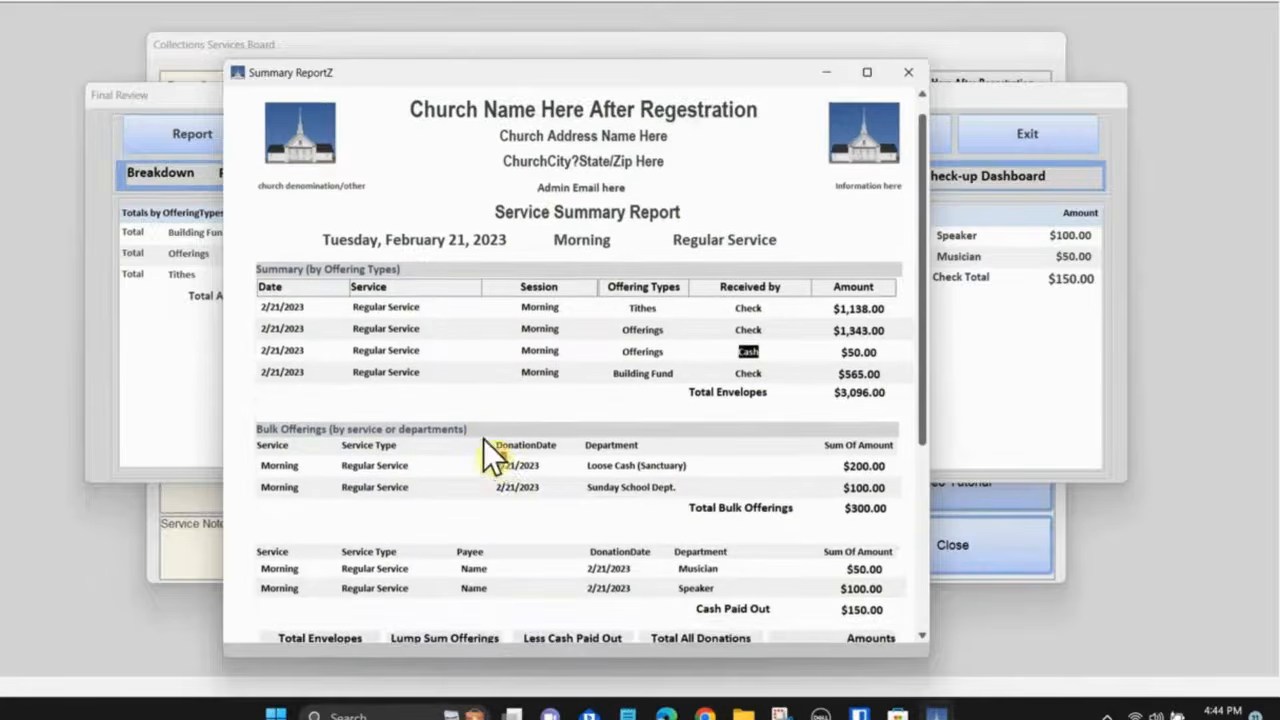
pyautogui.scroll(-3, 530, 486)
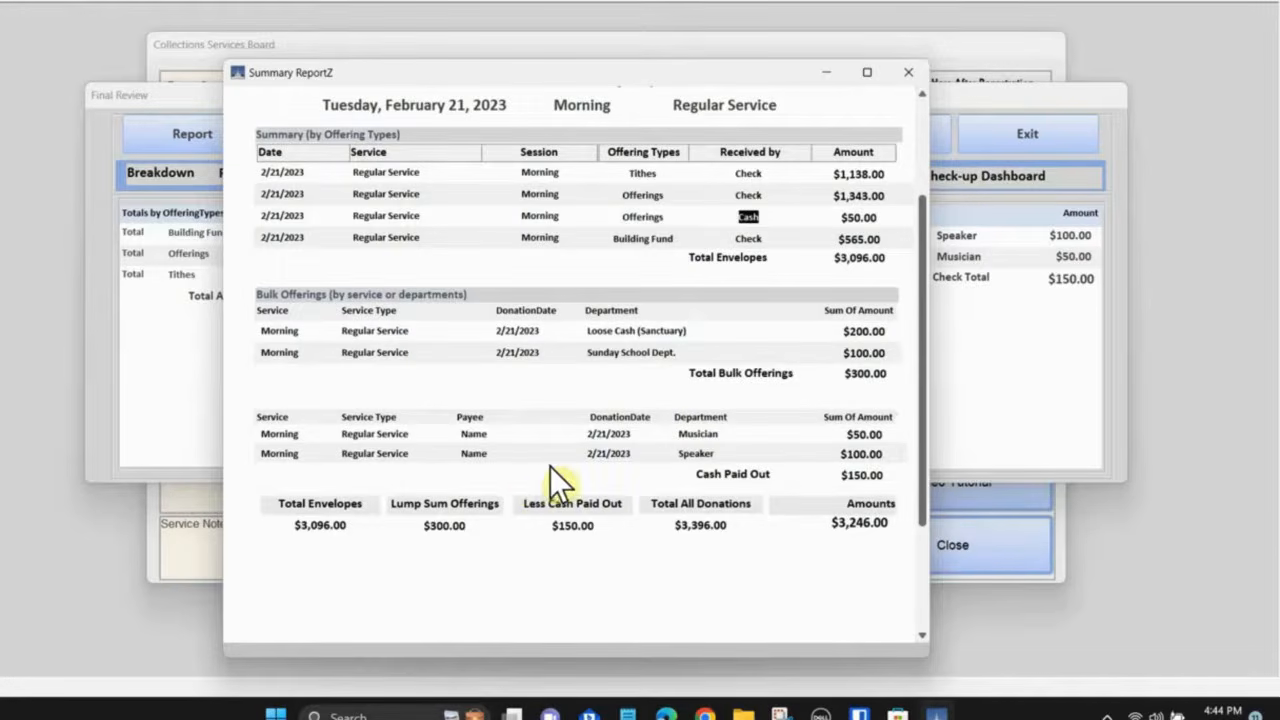
pyautogui.click(910, 74)
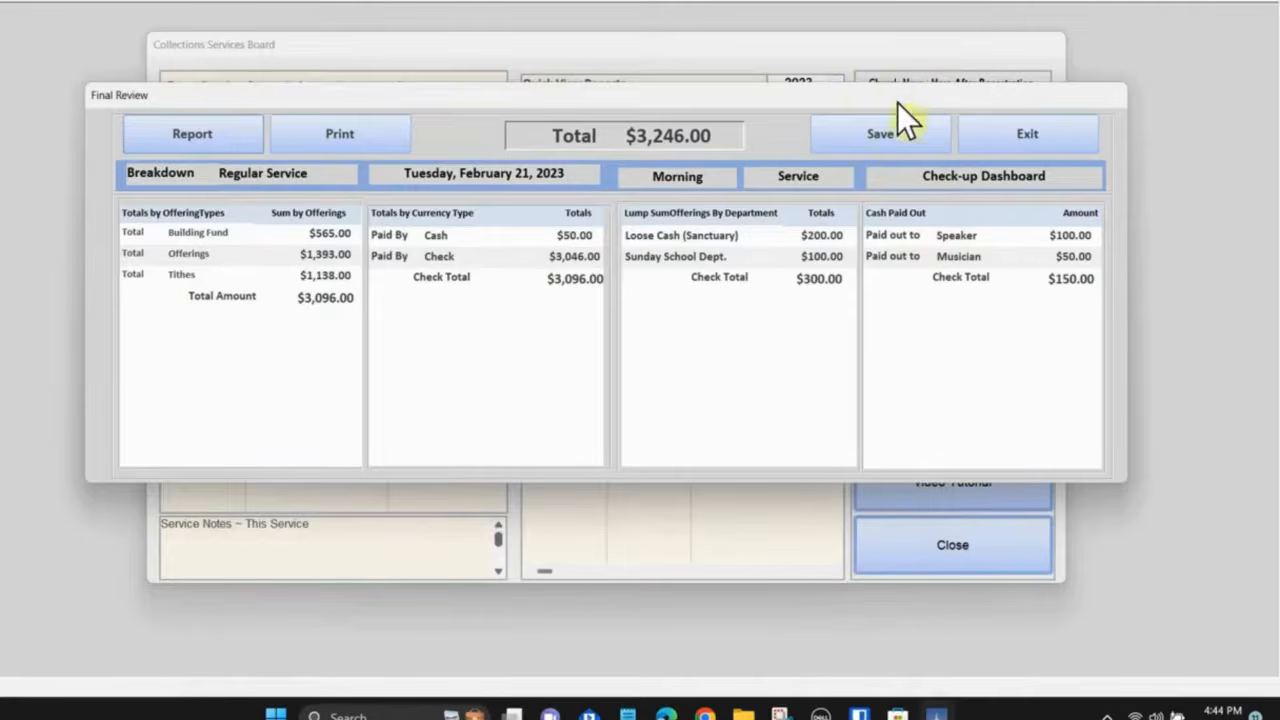
pyautogui.click(890, 140)
pyautogui.click(1030, 135)
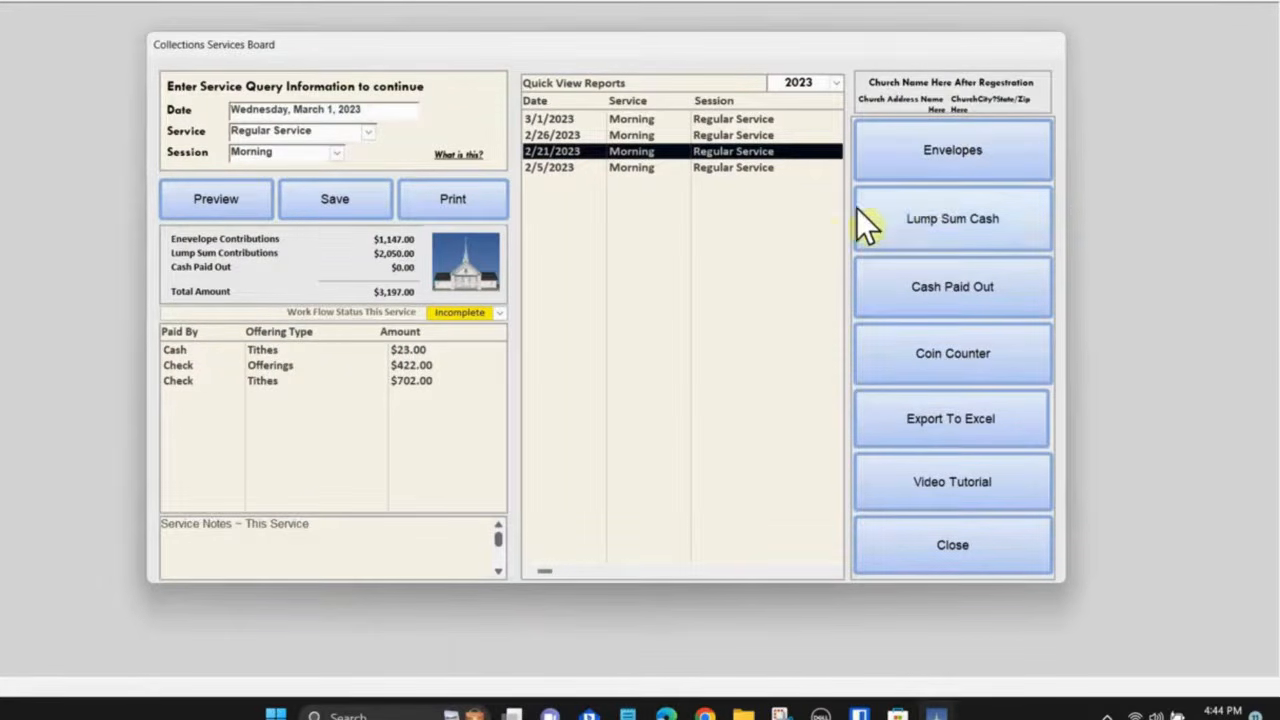
# In the envelope module, add an Offerings contribution of $100 with reference 323, paid by check, for the first listed member
pyautogui.click(956, 153)
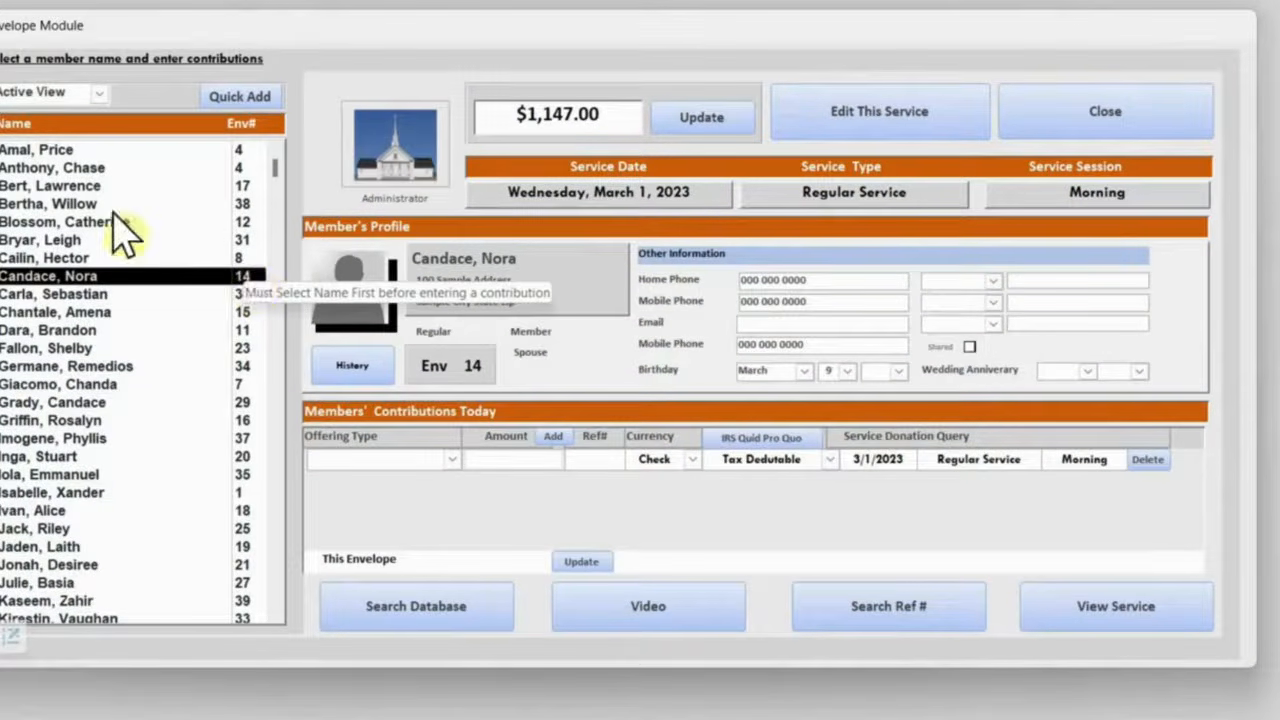
pyautogui.click(60, 150)
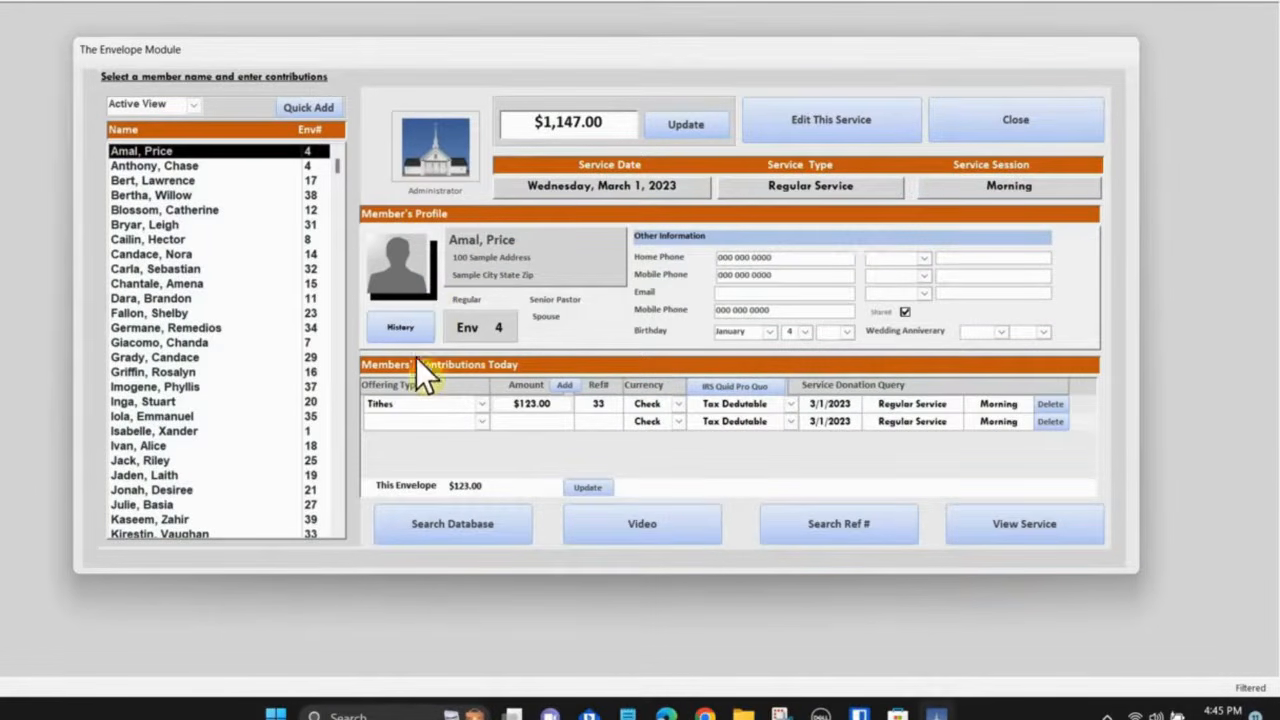
pyautogui.click(480, 420)
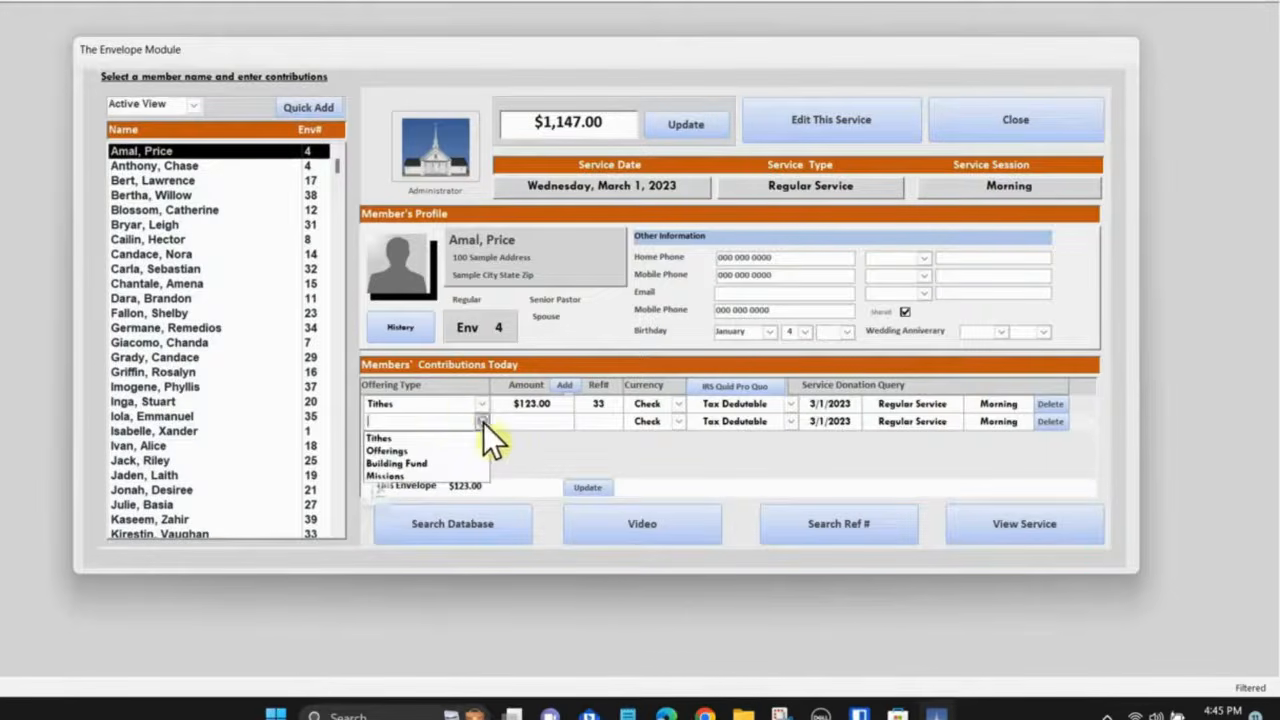
pyautogui.click(412, 452)
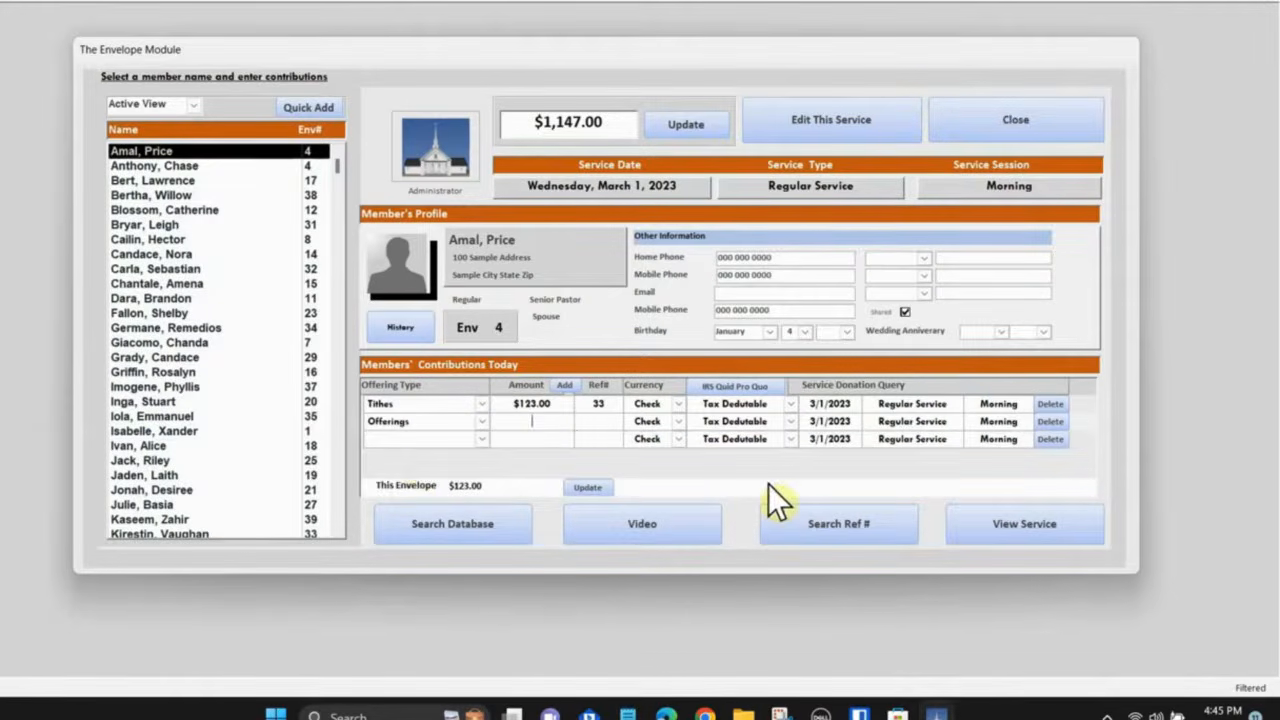
pyautogui.write('100')
pyautogui.click(583, 415)
pyautogui.write('323')
pyautogui.click(677, 421)
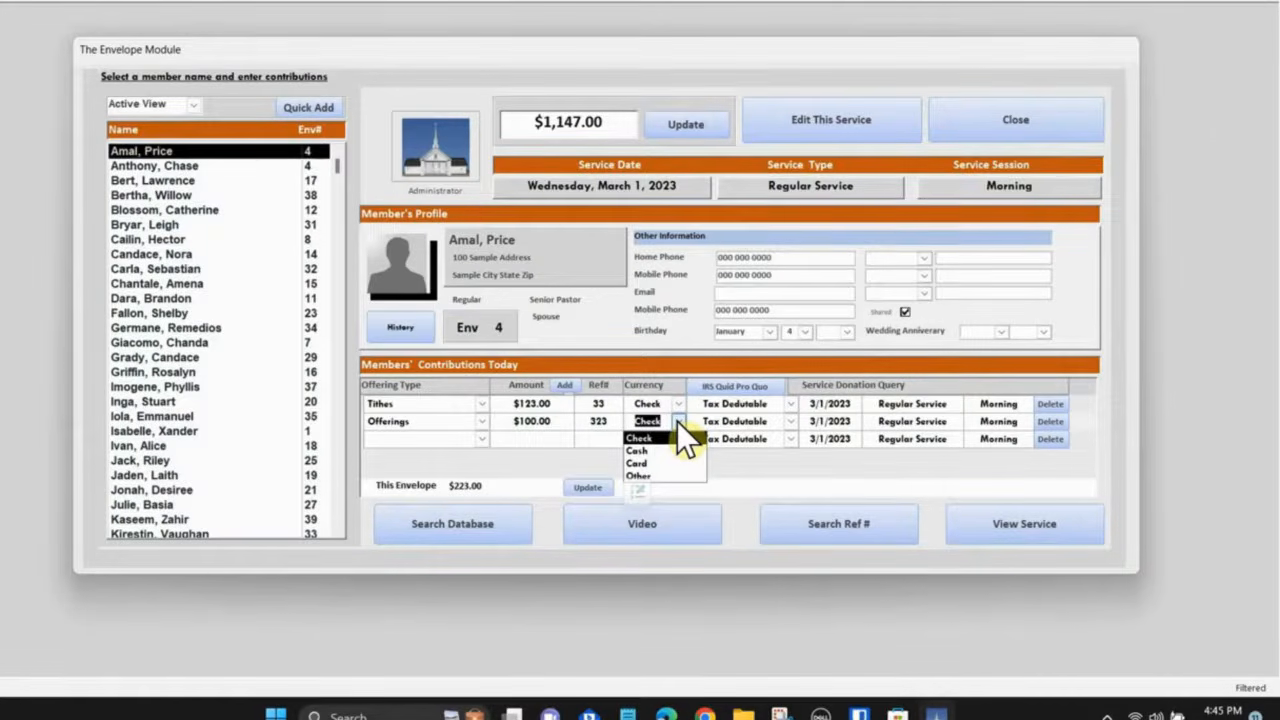
pyautogui.click(677, 421)
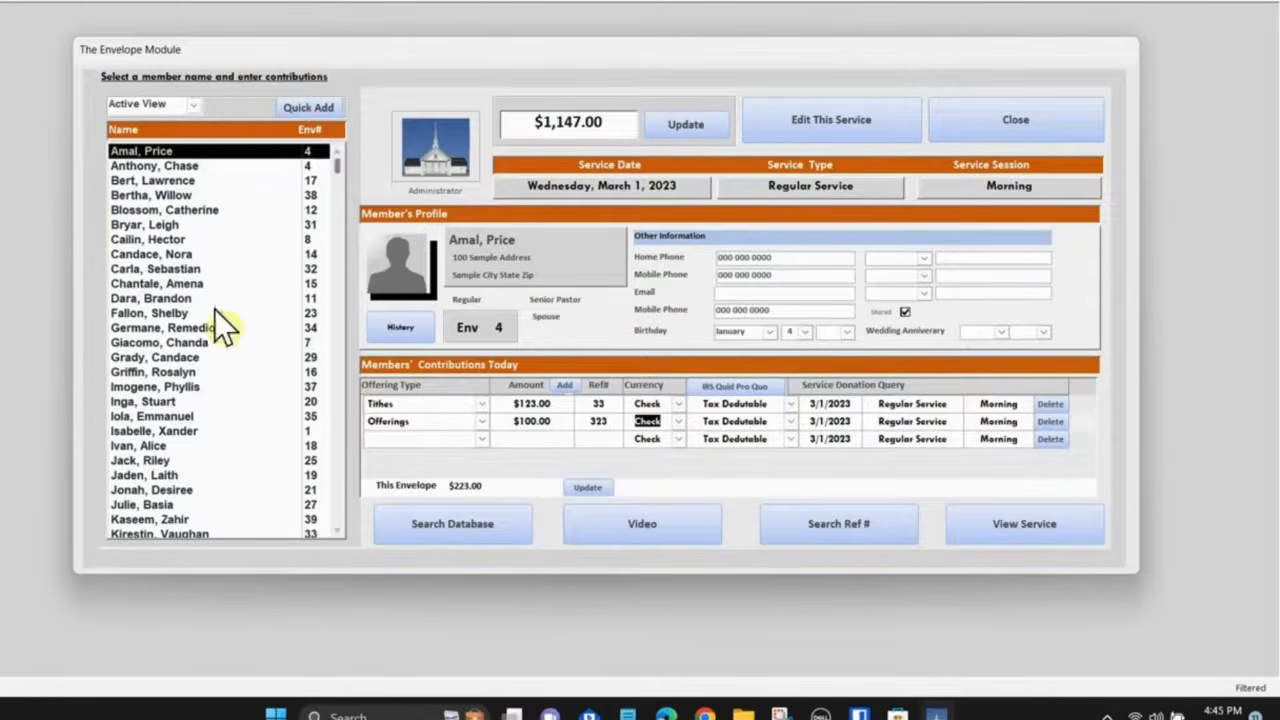
# Add a Tithes contribution of $140 with reference 34, paid in cash, for the eleventh member in the name list
pyautogui.click(152, 300)
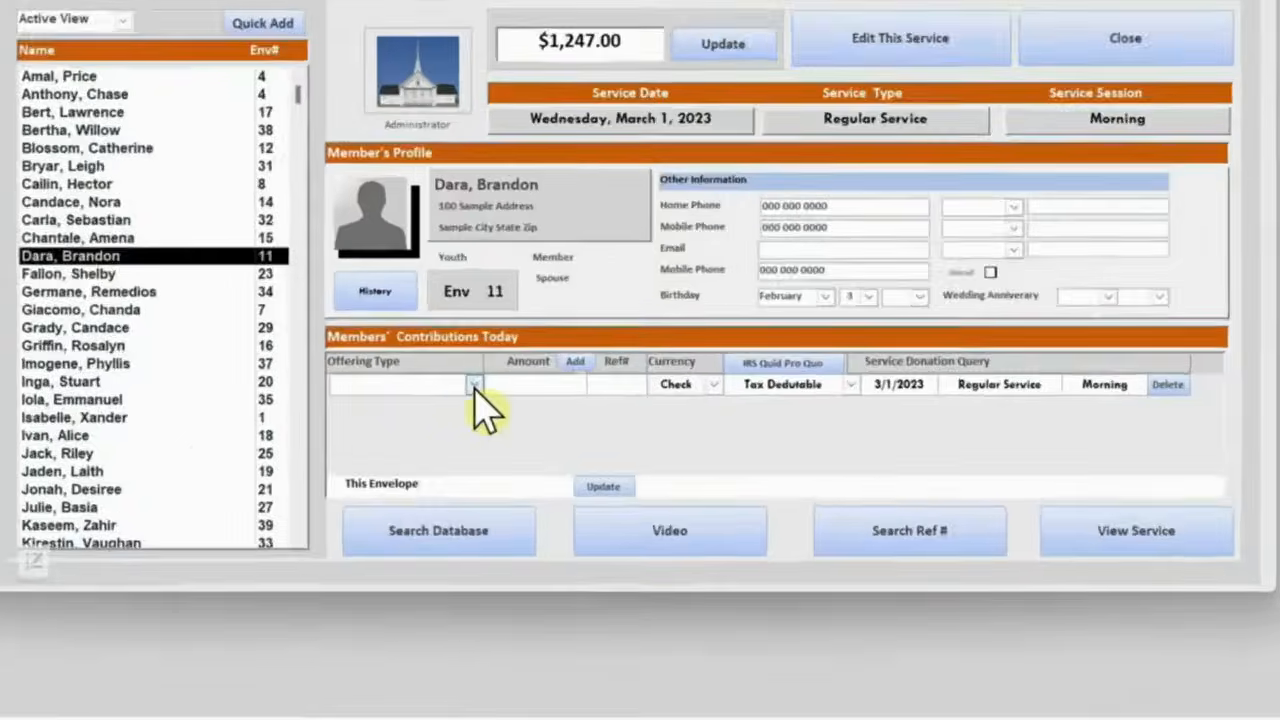
pyautogui.click(481, 404)
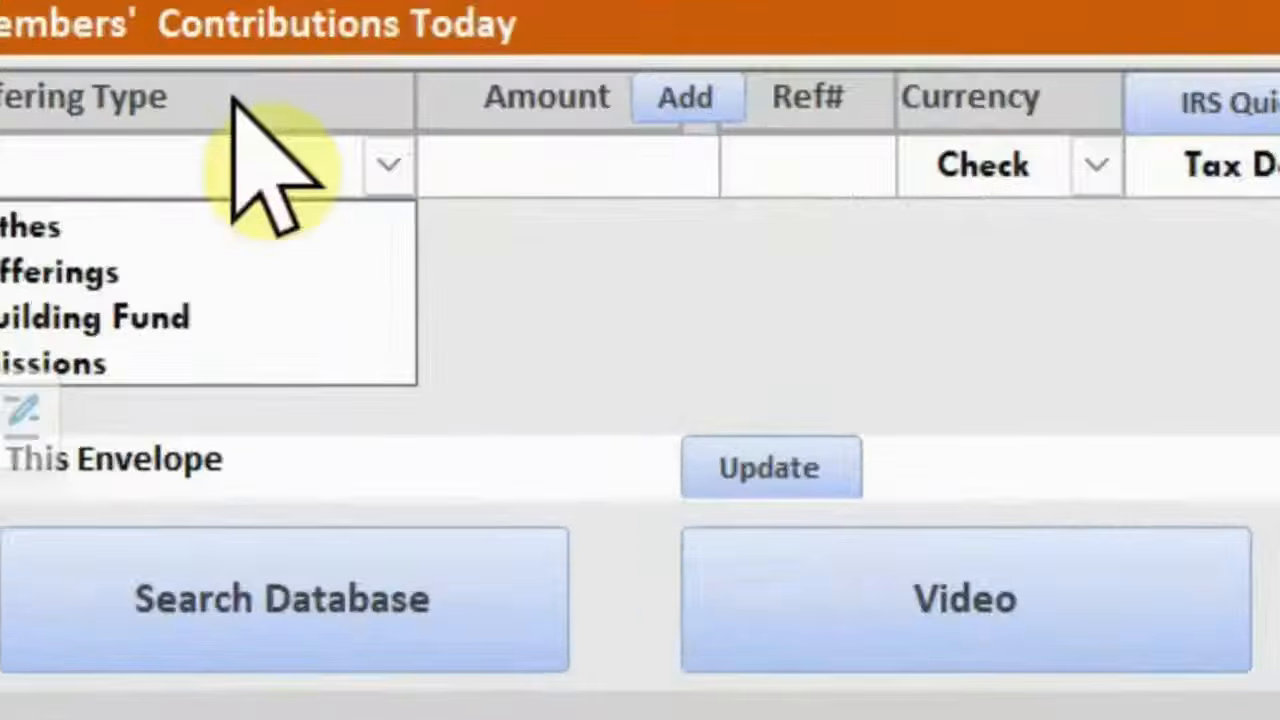
pyautogui.click(405, 418)
pyautogui.click(110, 220)
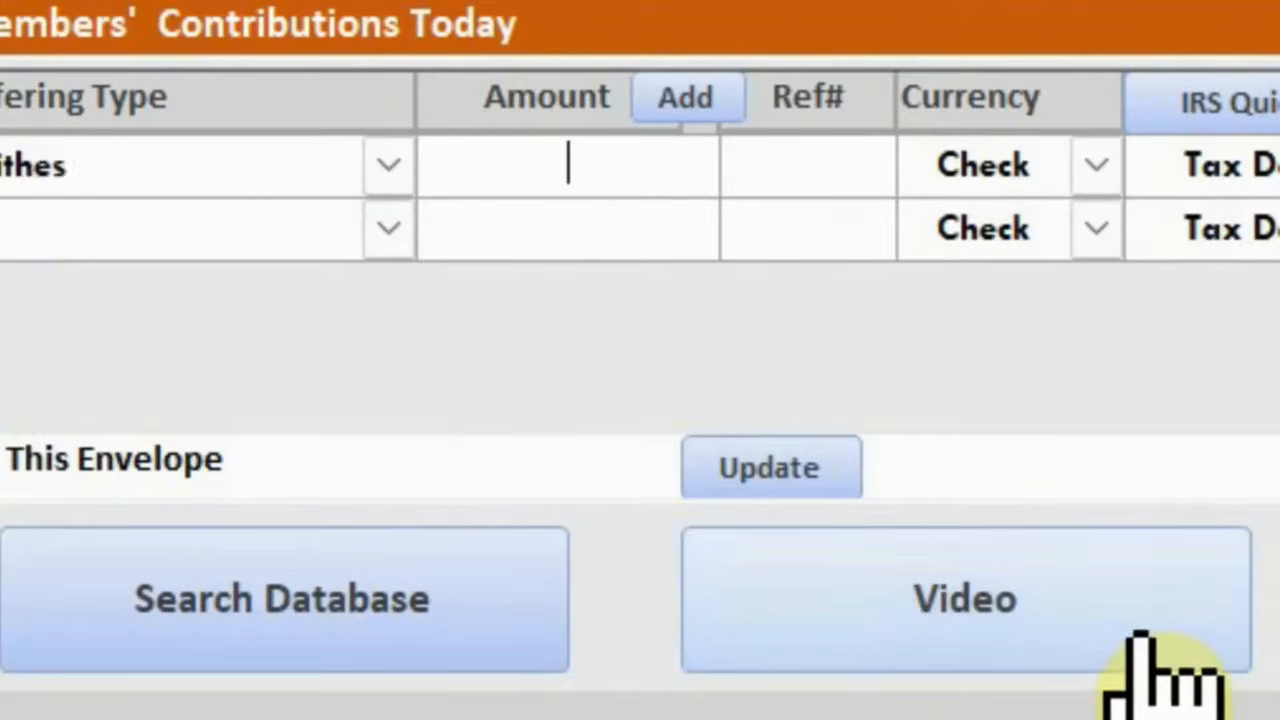
pyautogui.write('1')
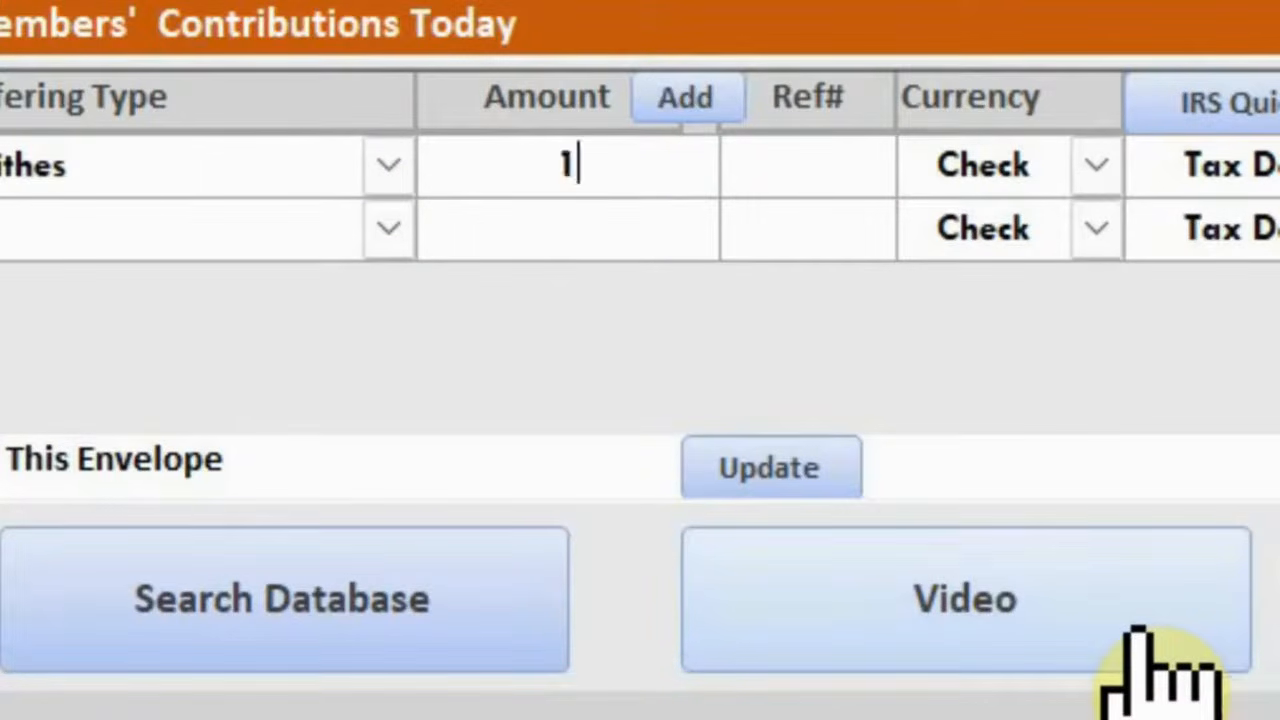
pyautogui.write('40')
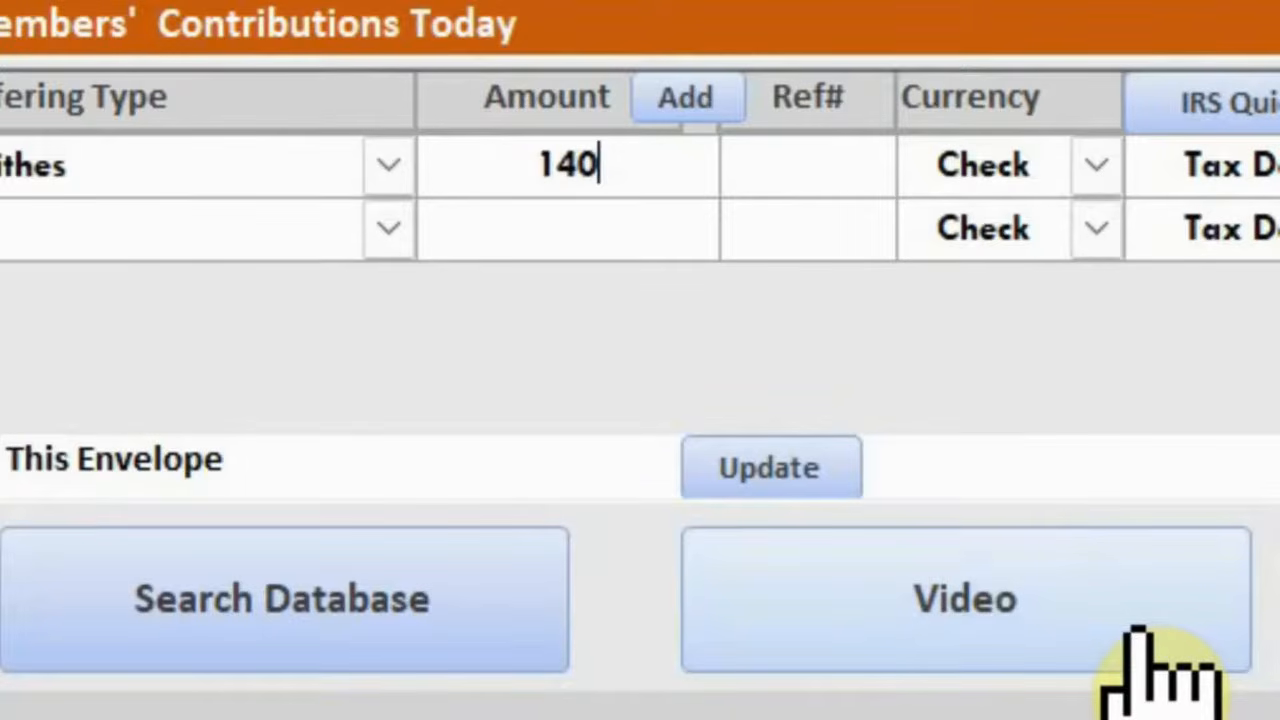
pyautogui.click(775, 160)
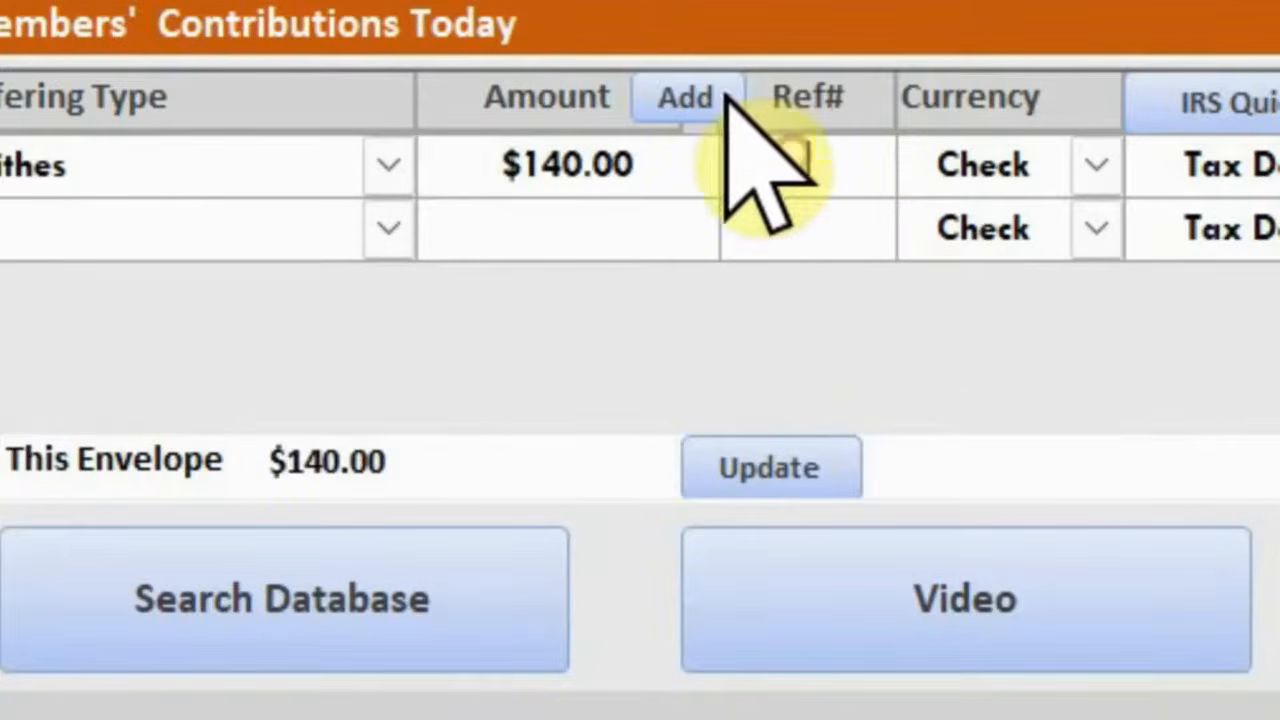
pyautogui.click(1095, 162)
pyautogui.click(1002, 265)
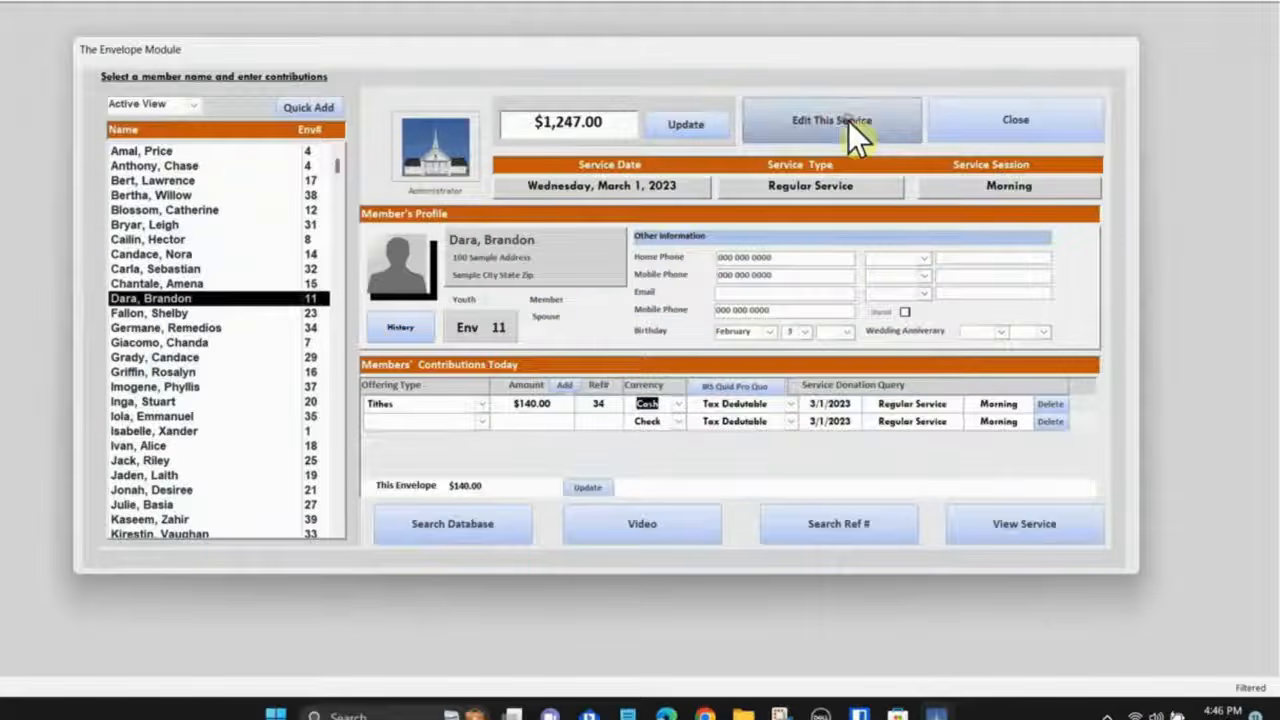
# Check the March 1, 2023 morning service for accuracy, inspecting envelope 4's $123 Tithes entry in the edit form, and close the check
pyautogui.click(848, 121)
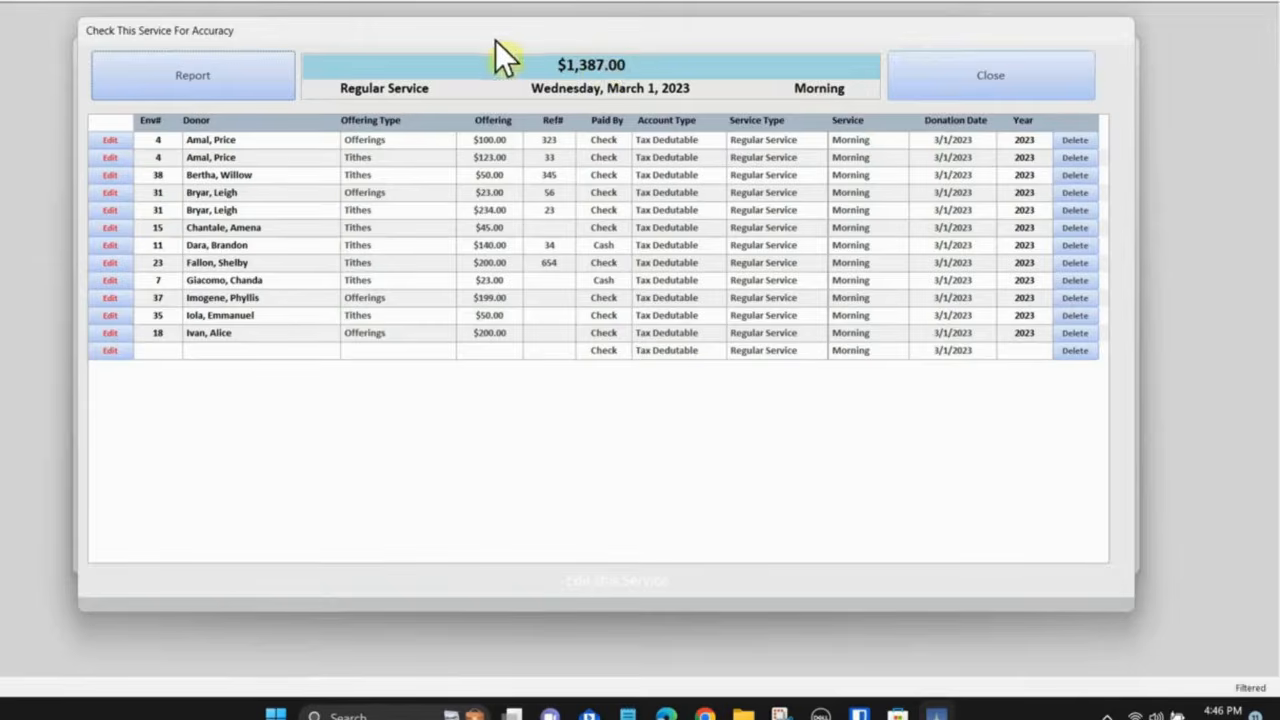
pyautogui.click(106, 158)
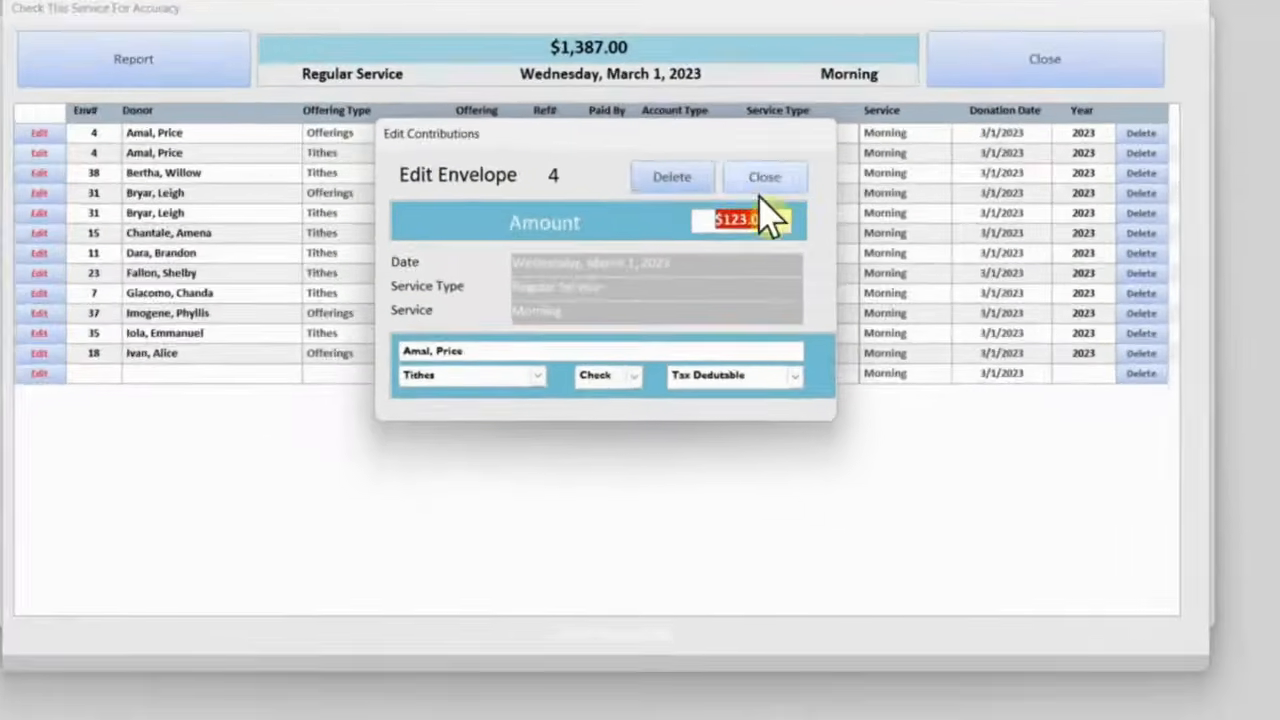
pyautogui.click(883, 162)
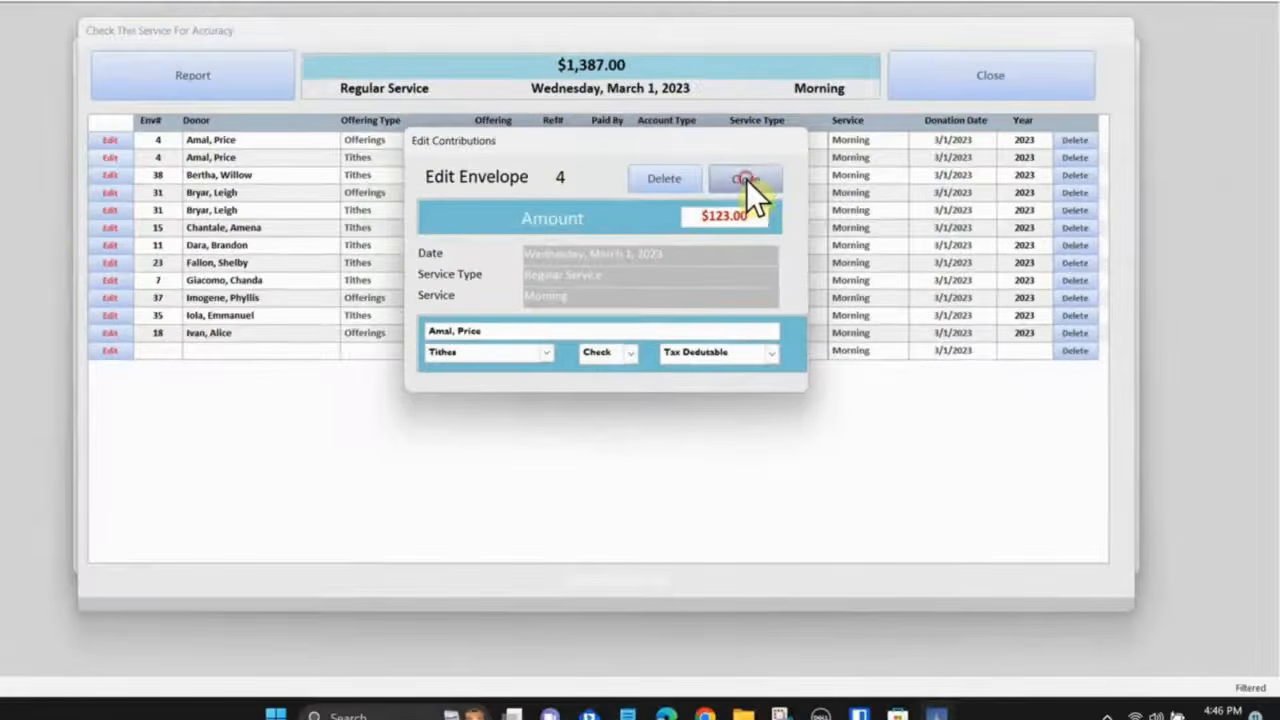
pyautogui.click(746, 179)
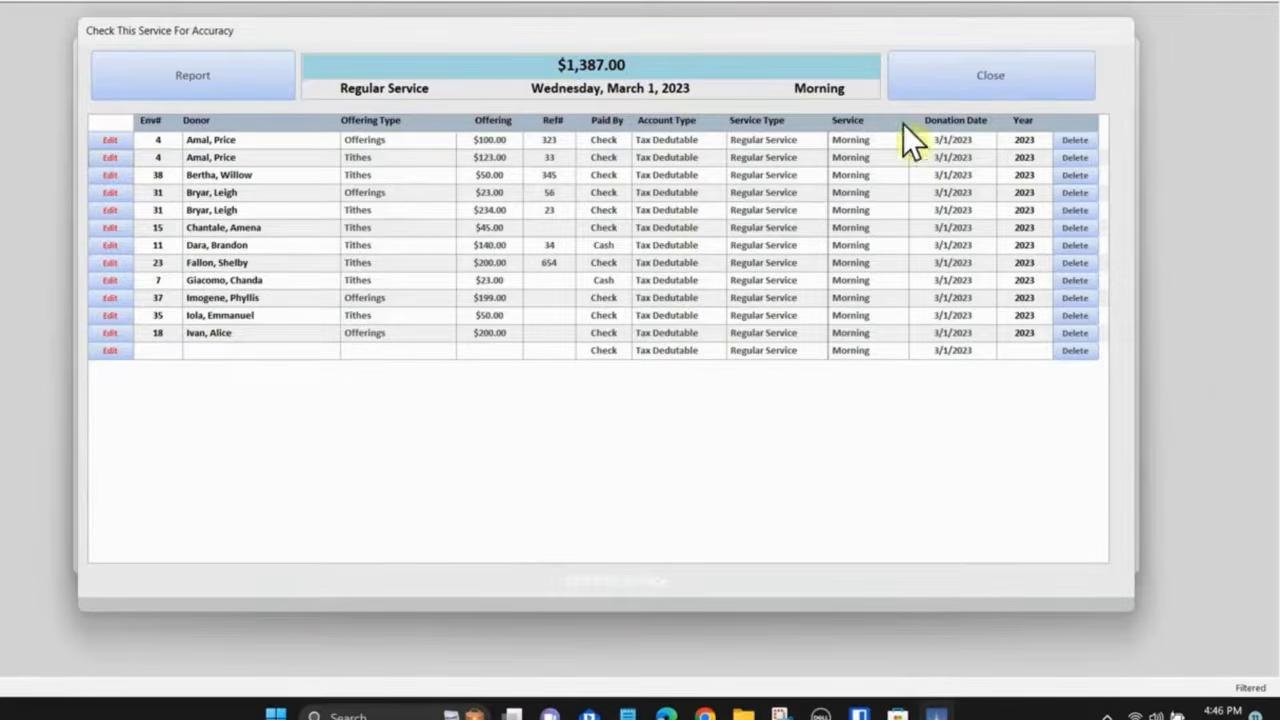
pyautogui.click(968, 82)
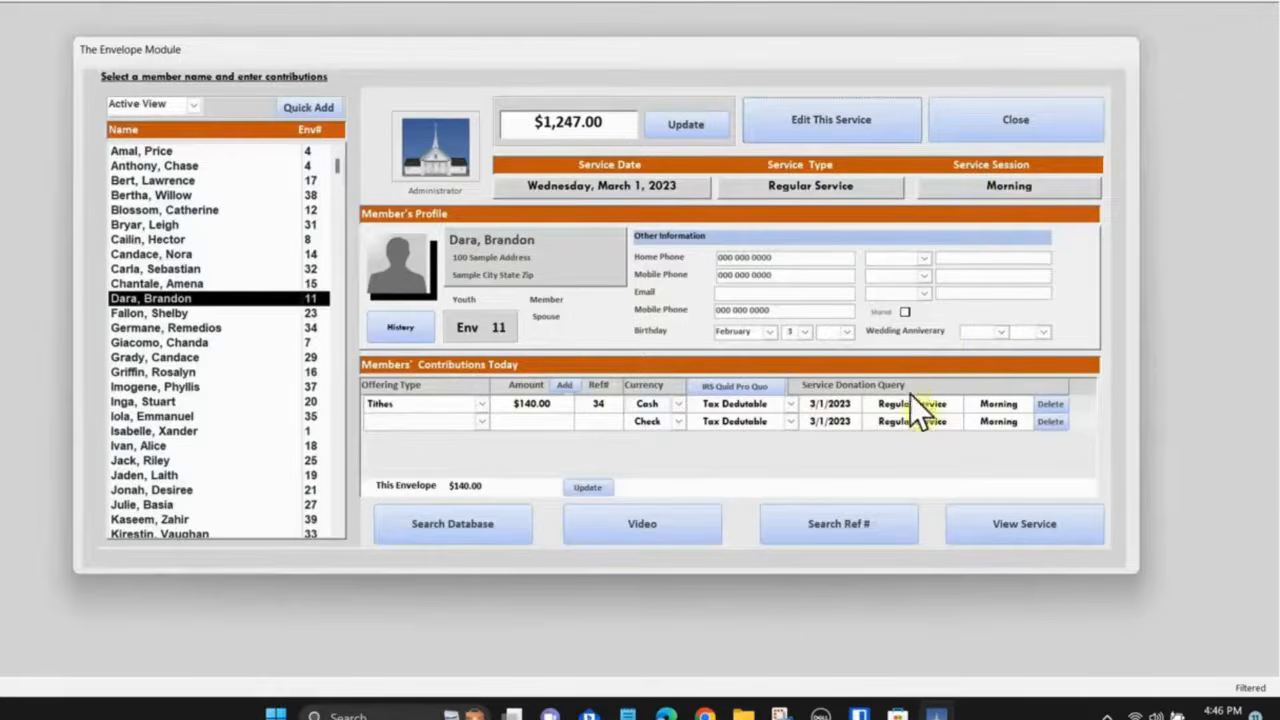
# View the service's envelope details report, close it, and return from the envelope module to the collections board
pyautogui.click(1030, 524)
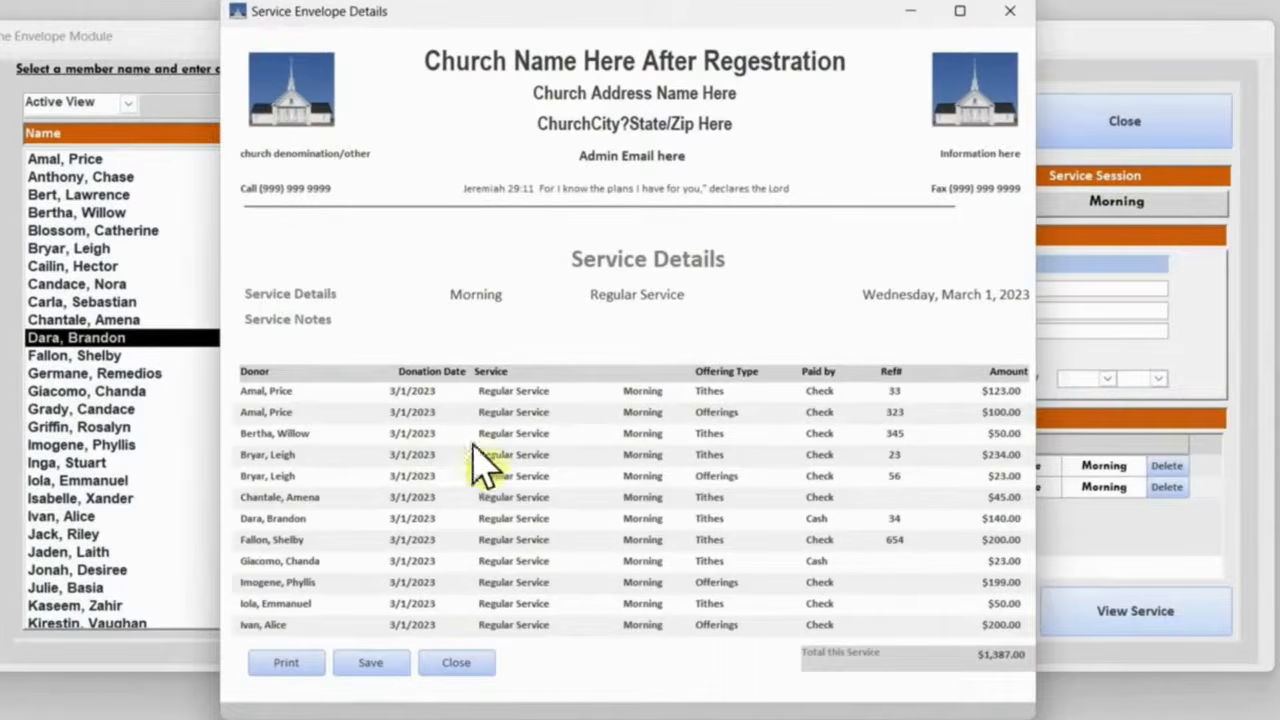
pyautogui.click(1010, 12)
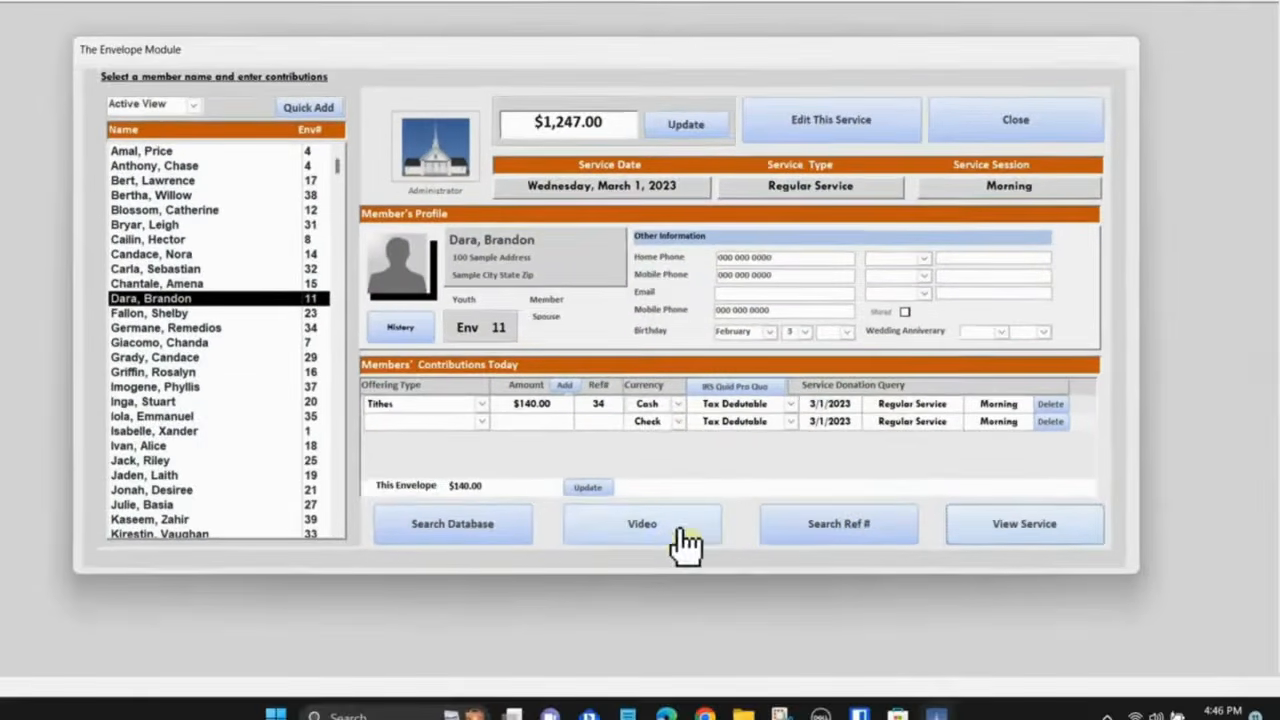
pyautogui.click(499, 505)
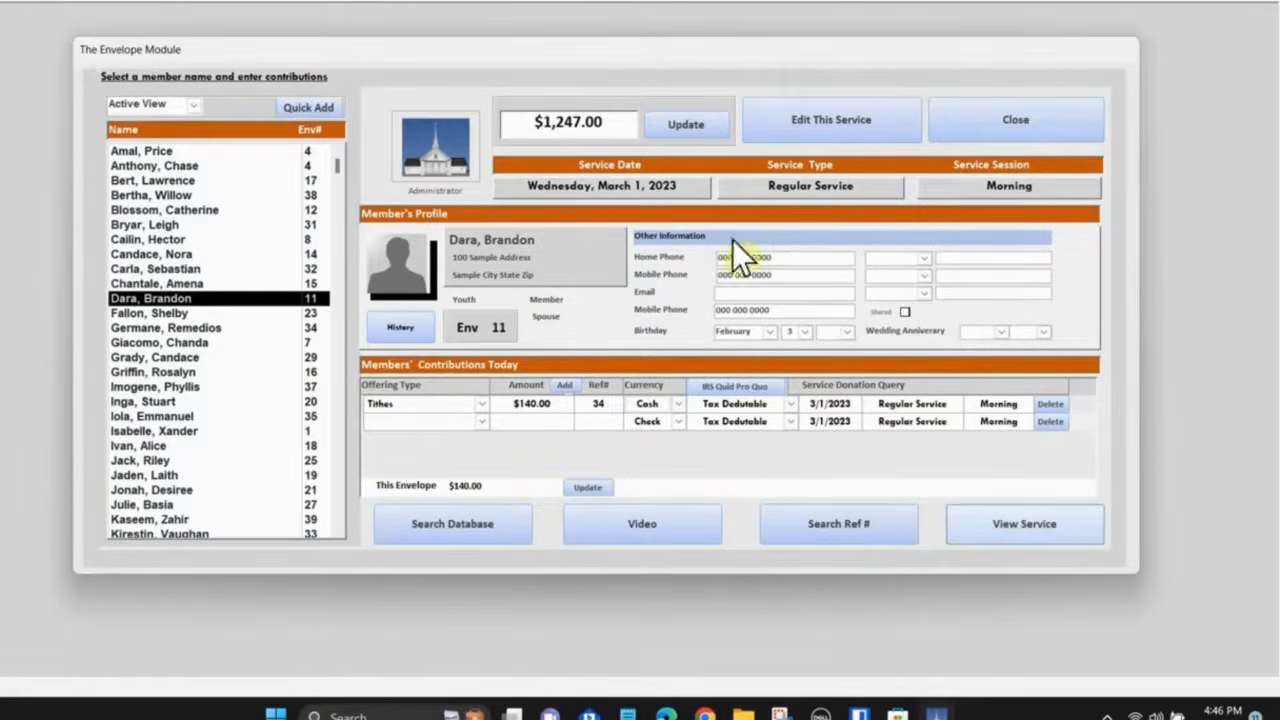
pyautogui.click(1008, 118)
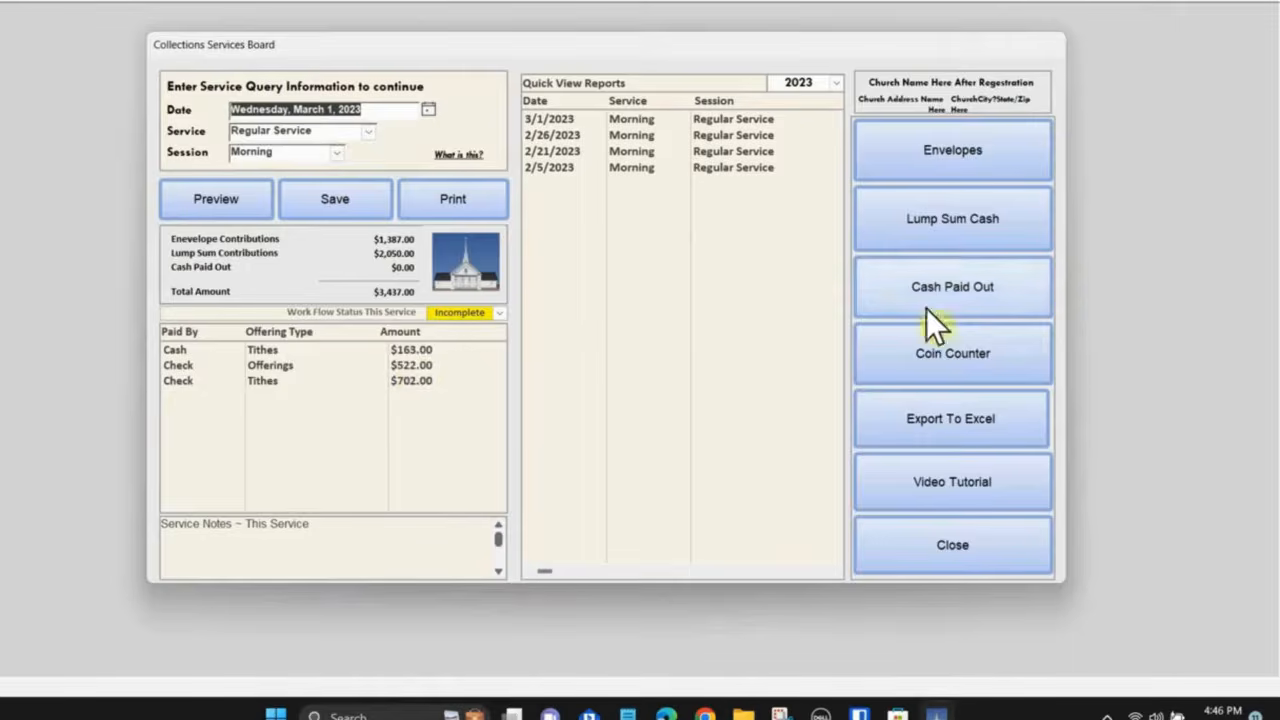
# In the lump sum offerings for this service, change the first entry's group to Loose Cash (Sanctuary)
pyautogui.click(943, 221)
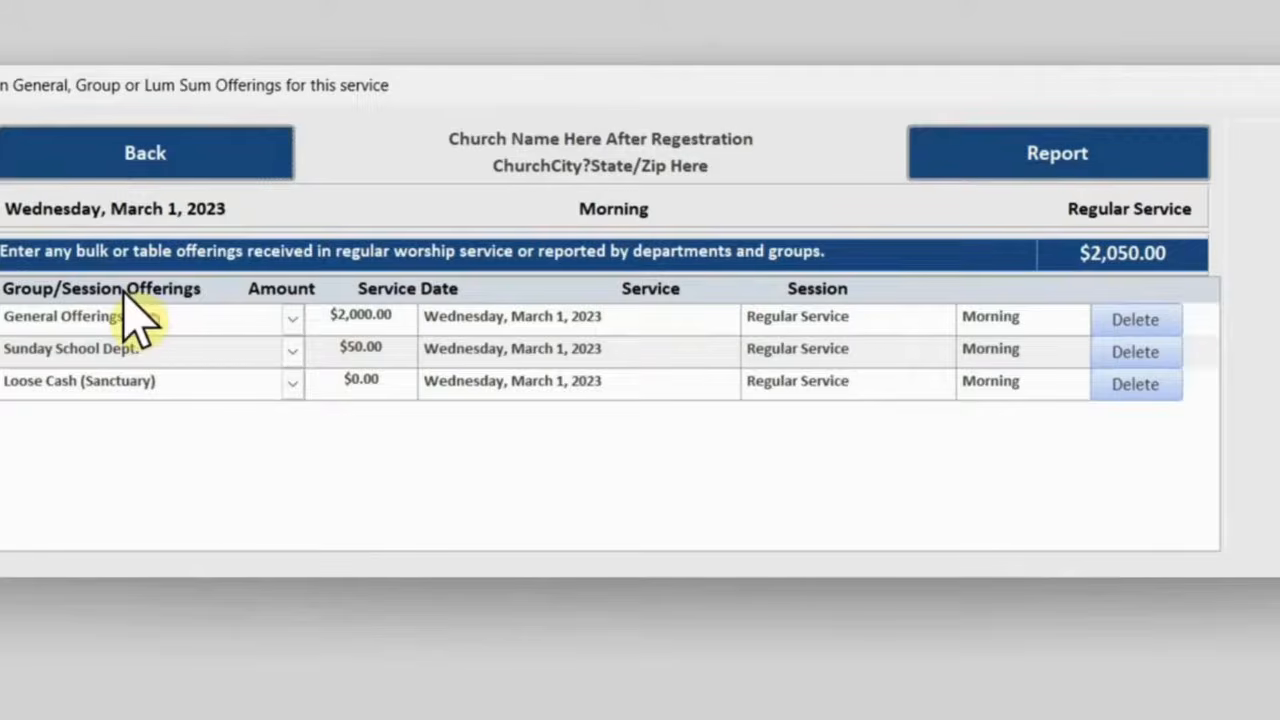
pyautogui.click(292, 318)
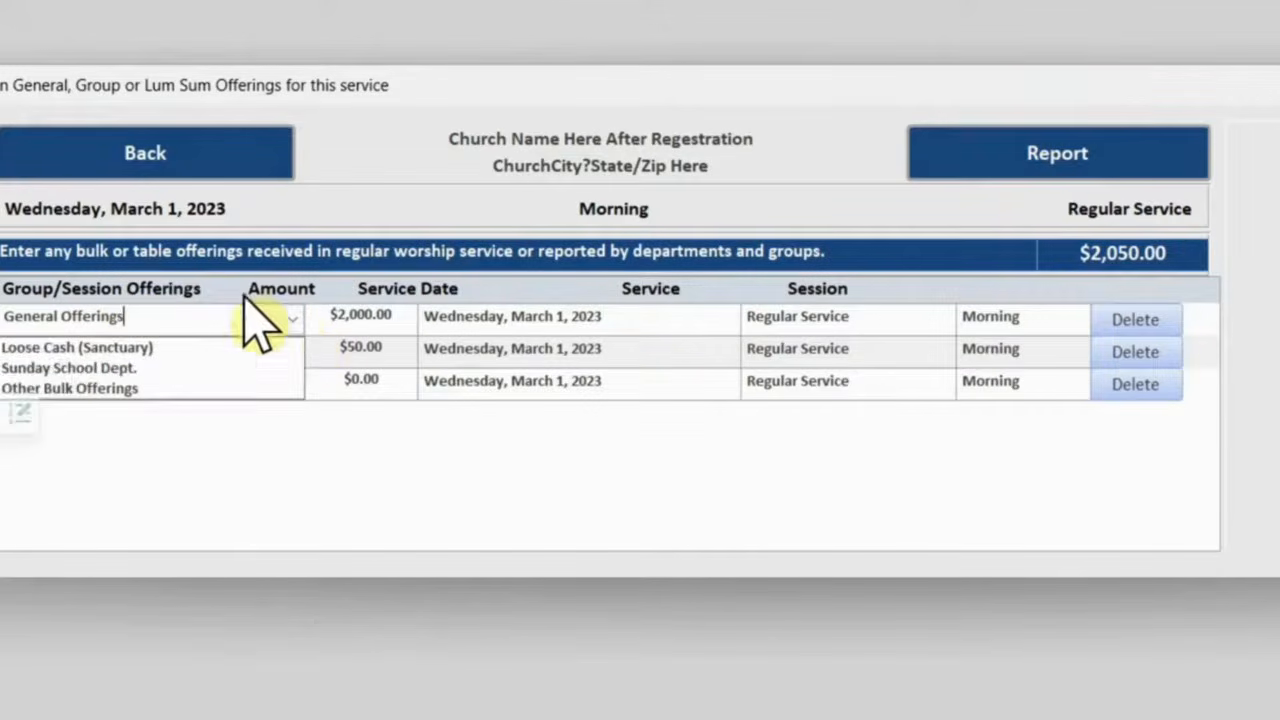
pyautogui.click(206, 346)
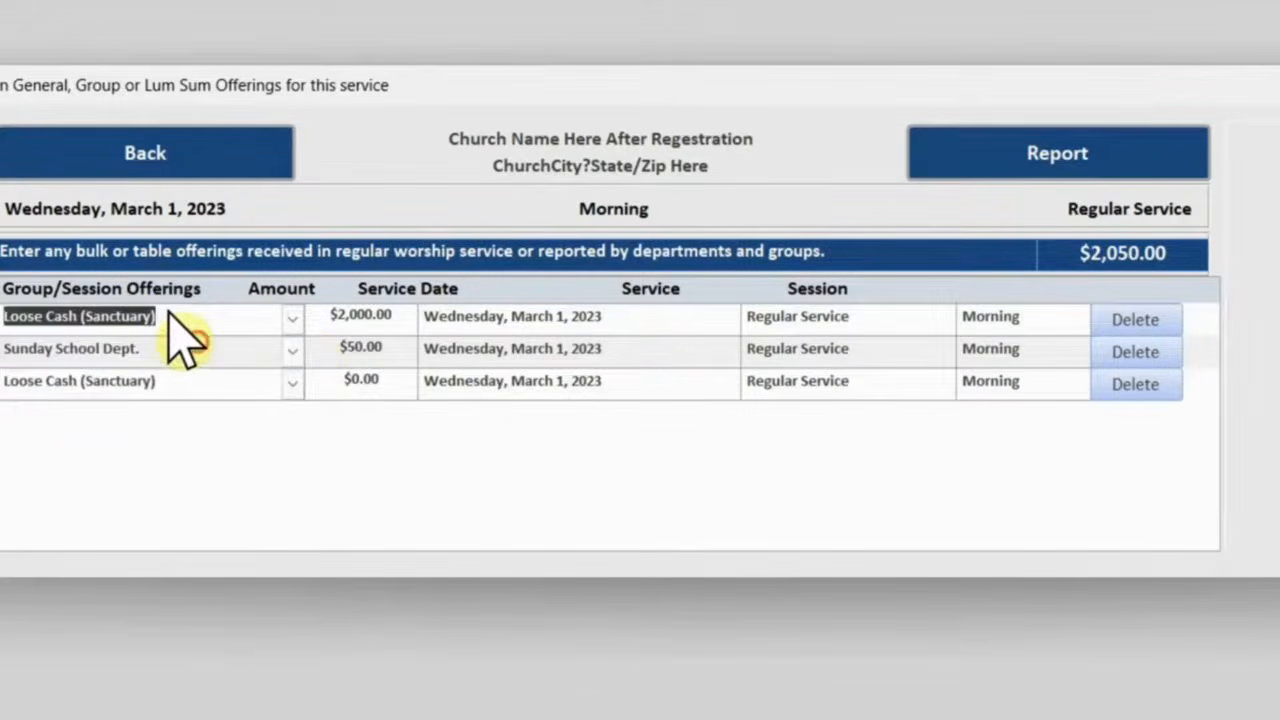
pyautogui.click(178, 340)
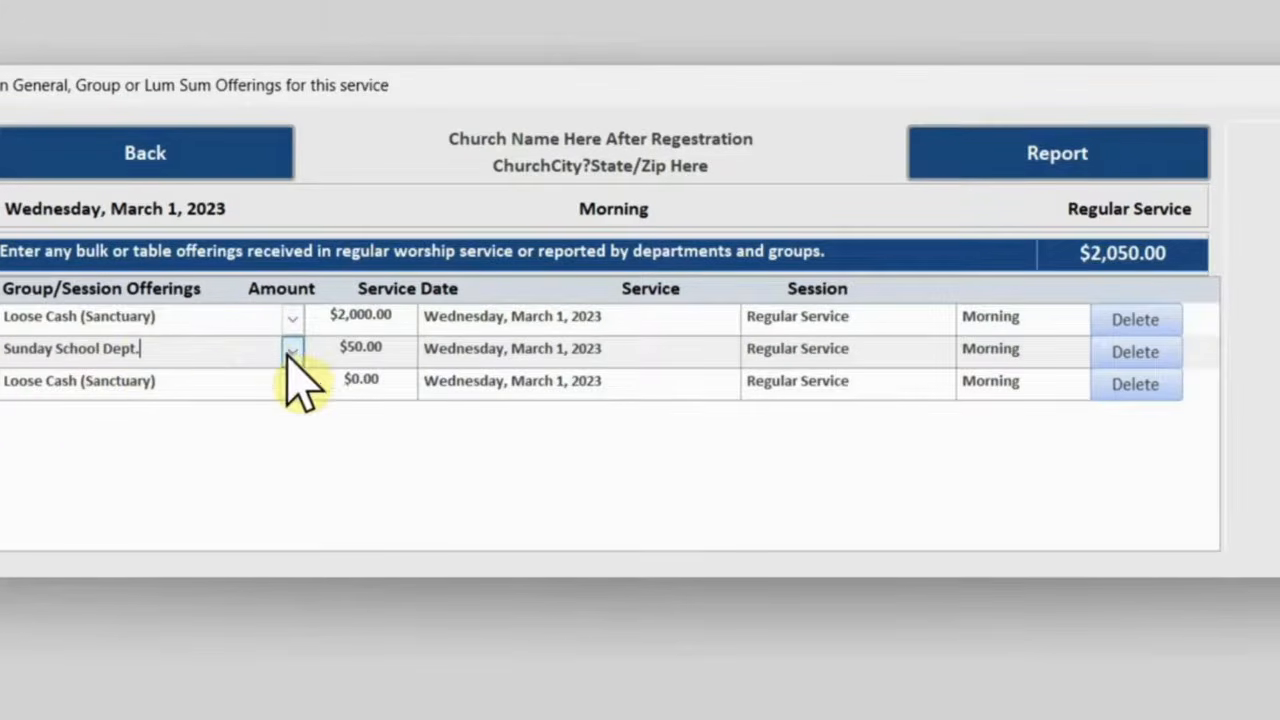
pyautogui.click(158, 328)
pyautogui.moveTo(145, 350); pyautogui.dragTo(2, 340)
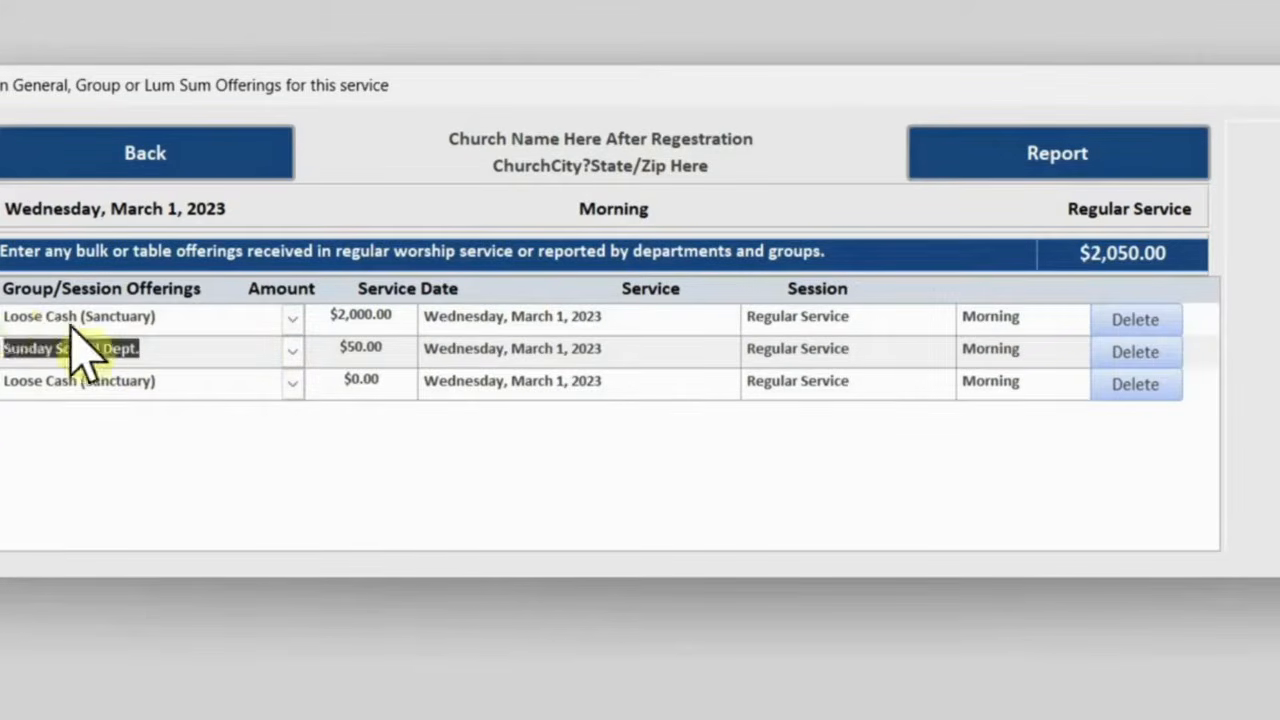
# Add a lump sum entry for Other Bulk Offerings with an amount of $200
pyautogui.click(292, 381)
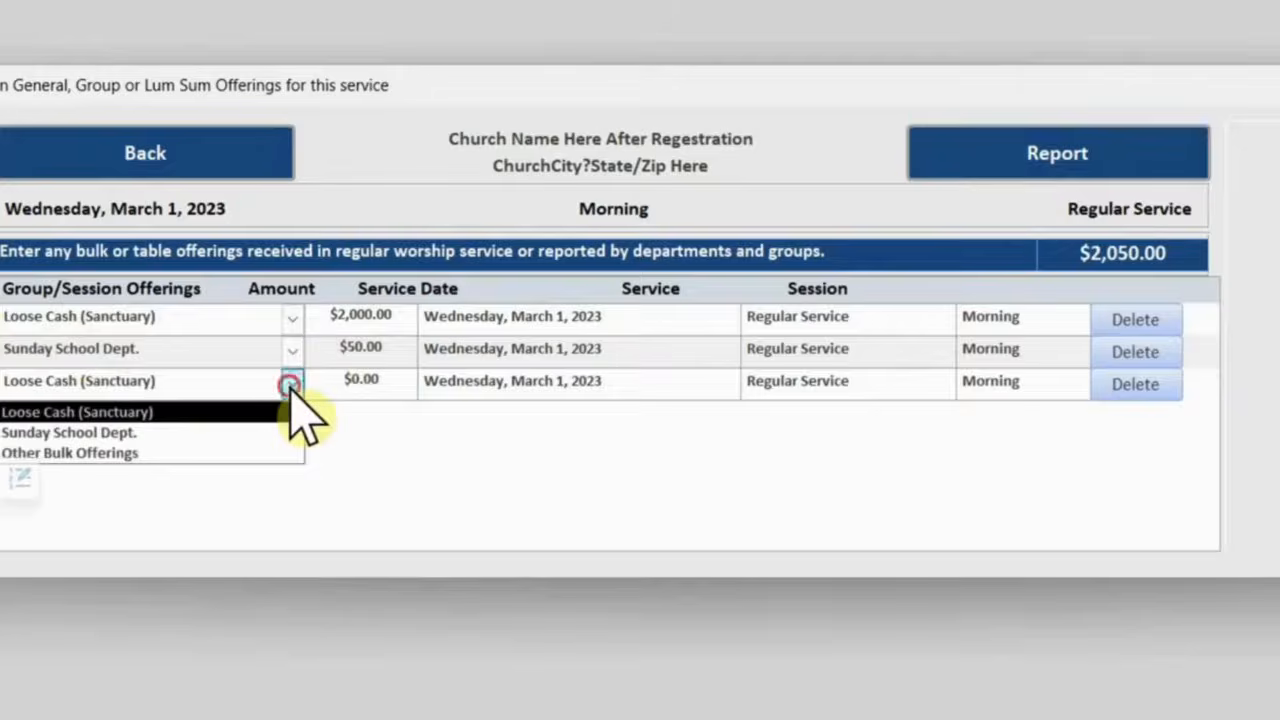
pyautogui.click(150, 453)
pyautogui.press('Tab')
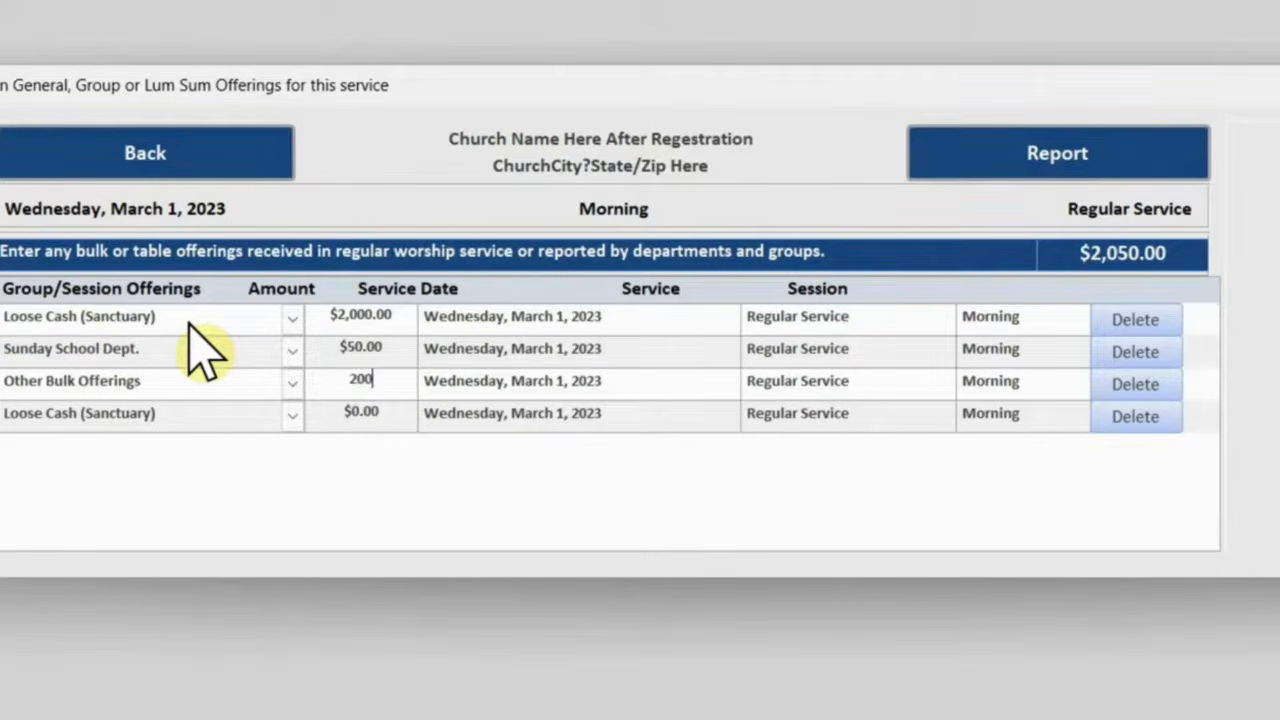
pyautogui.click(463, 340)
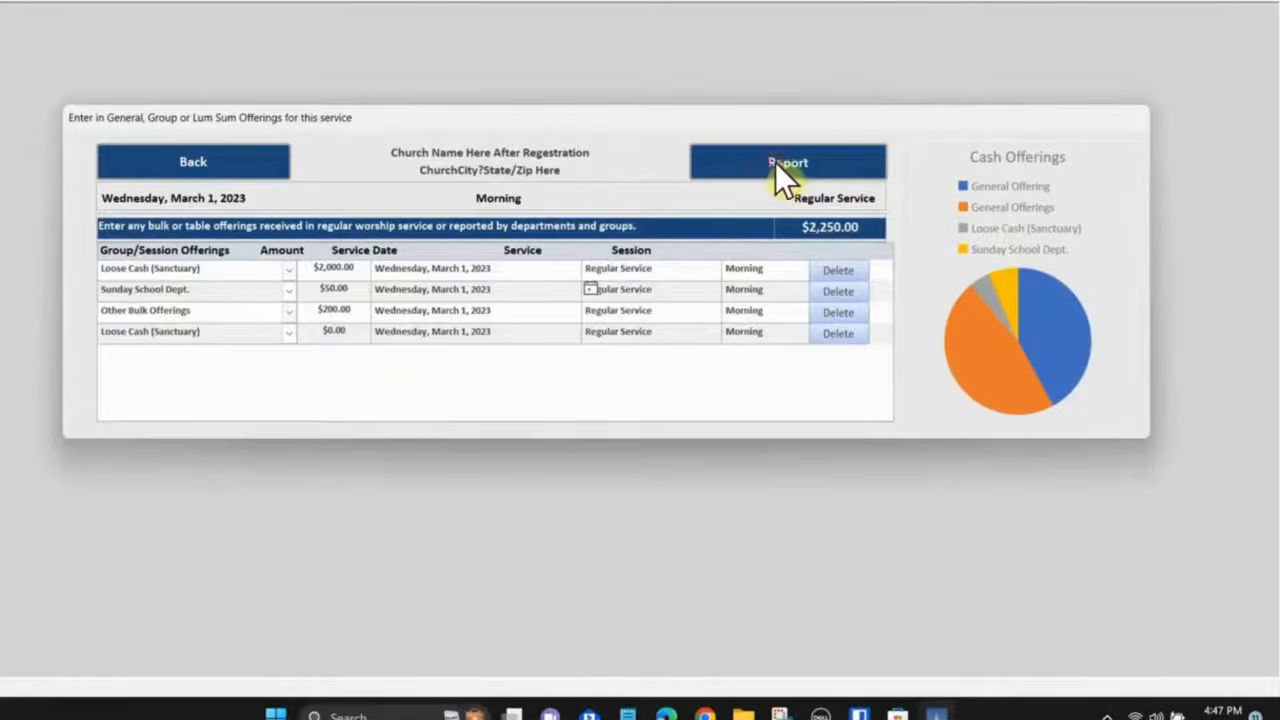
# Display the lump sum offerings report, close it, and return to the collections board
pyautogui.click(775, 162)
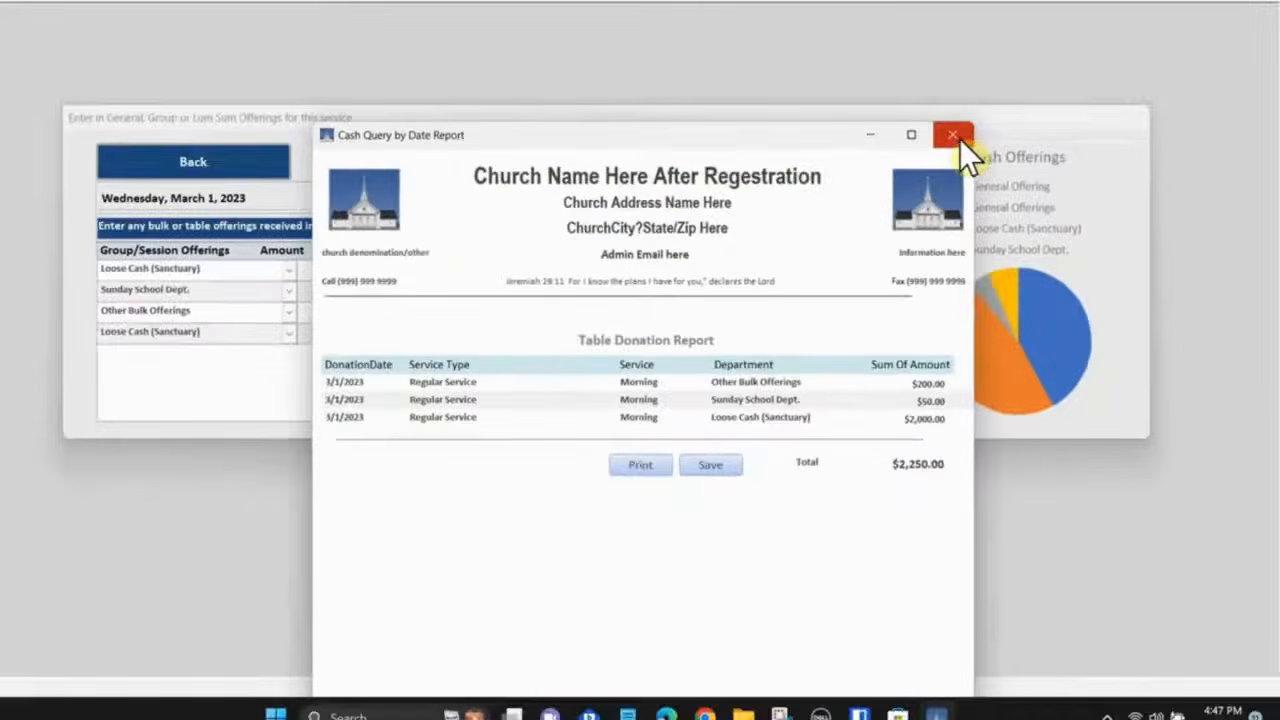
pyautogui.click(955, 136)
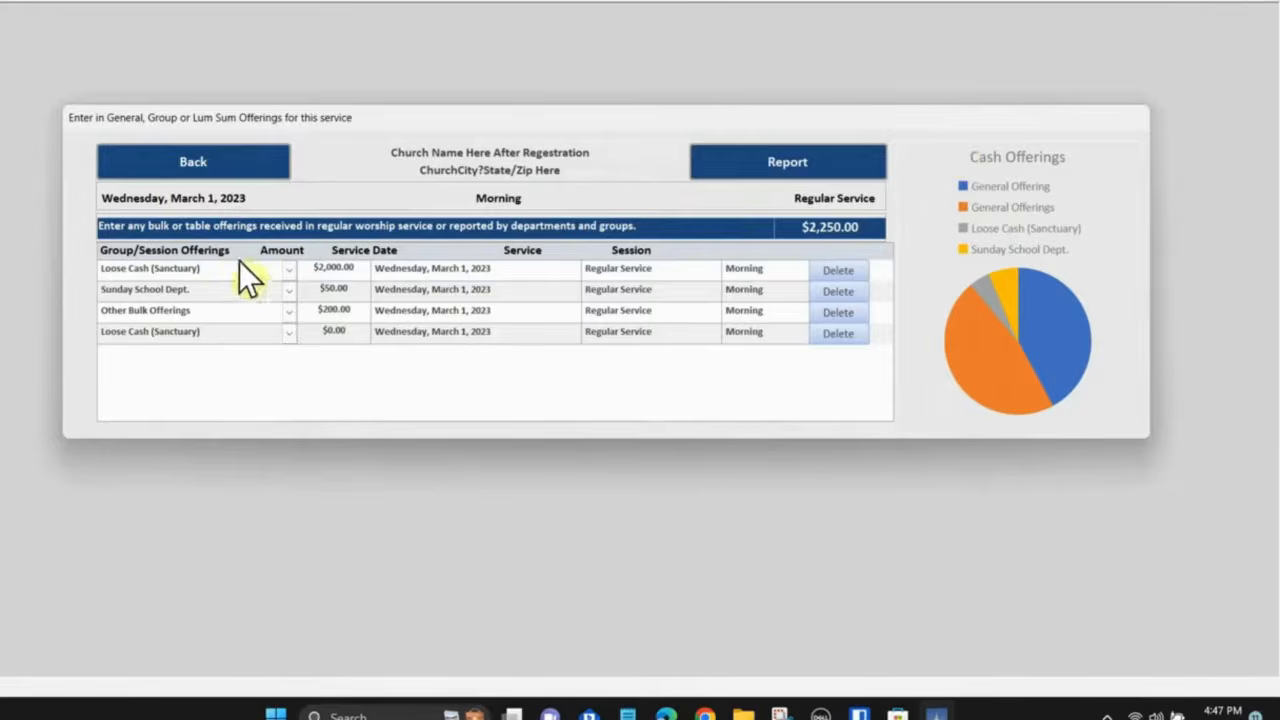
pyautogui.click(191, 164)
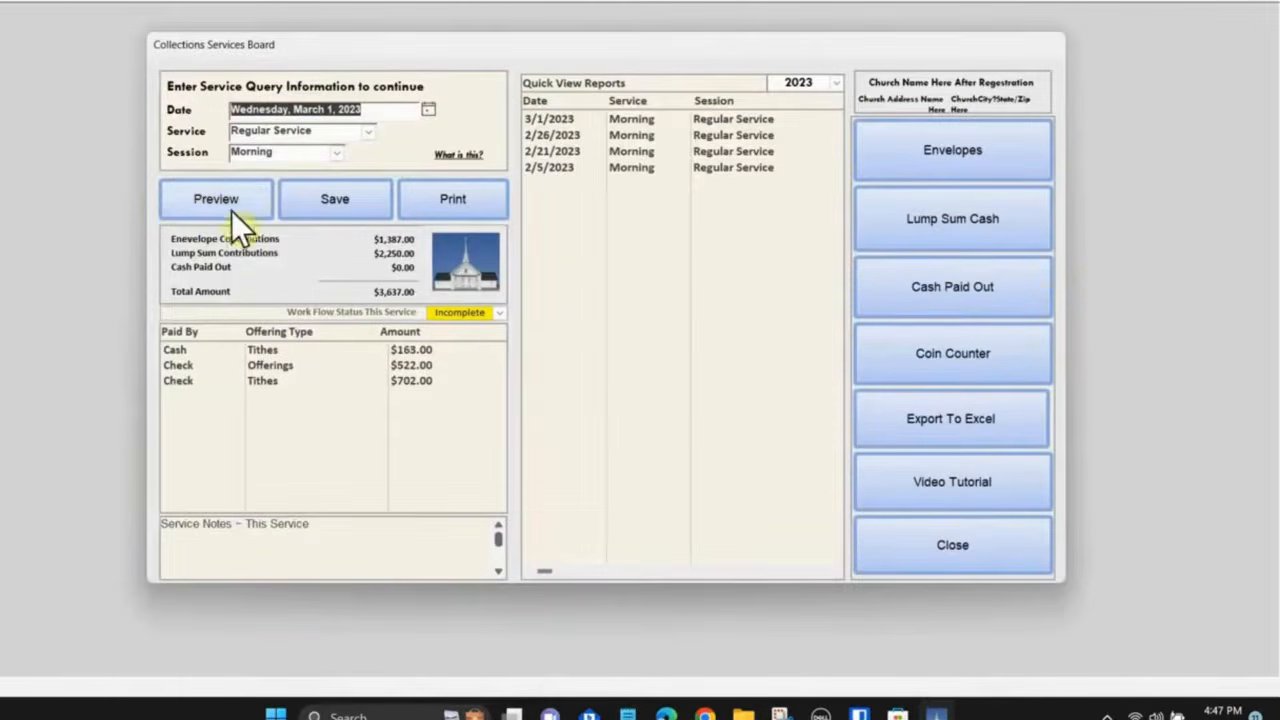
# Preview the March 1, 2023 service summary report, read it down to its totals, and close it
pyautogui.click(215, 200)
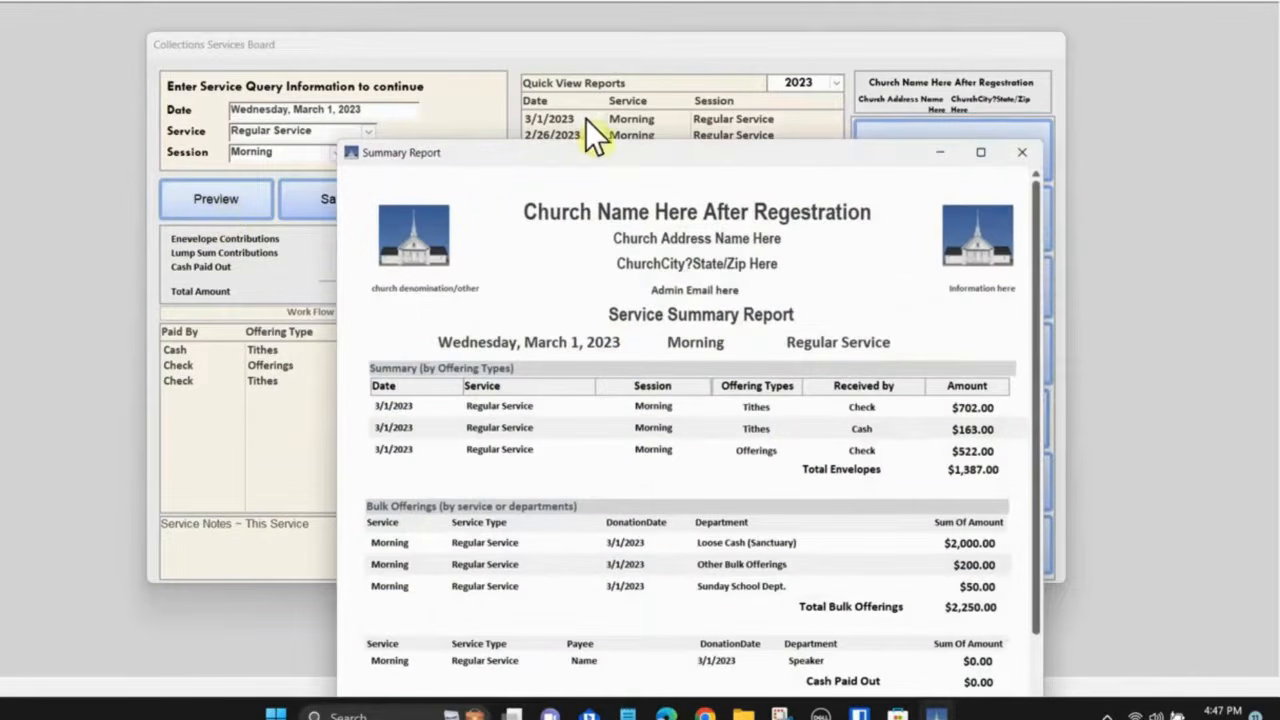
pyautogui.moveTo(599, 152); pyautogui.dragTo(518, 69)
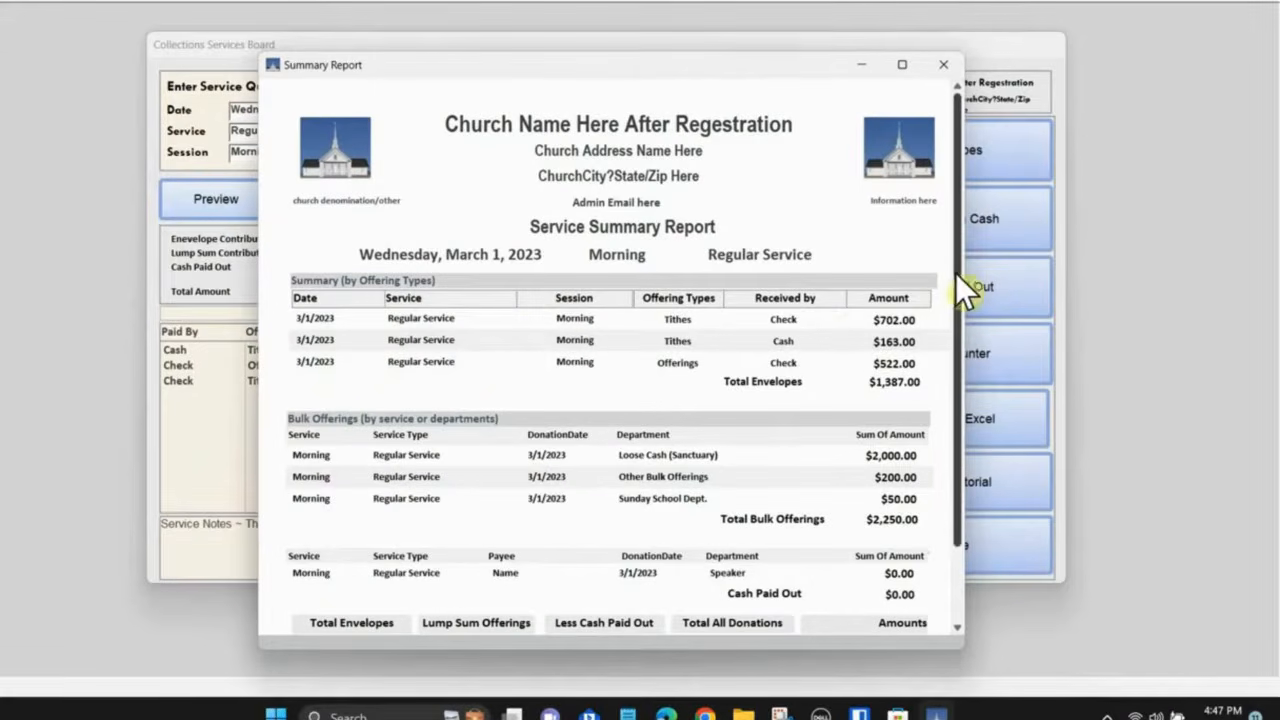
pyautogui.moveTo(955, 273); pyautogui.dragTo(966, 386)
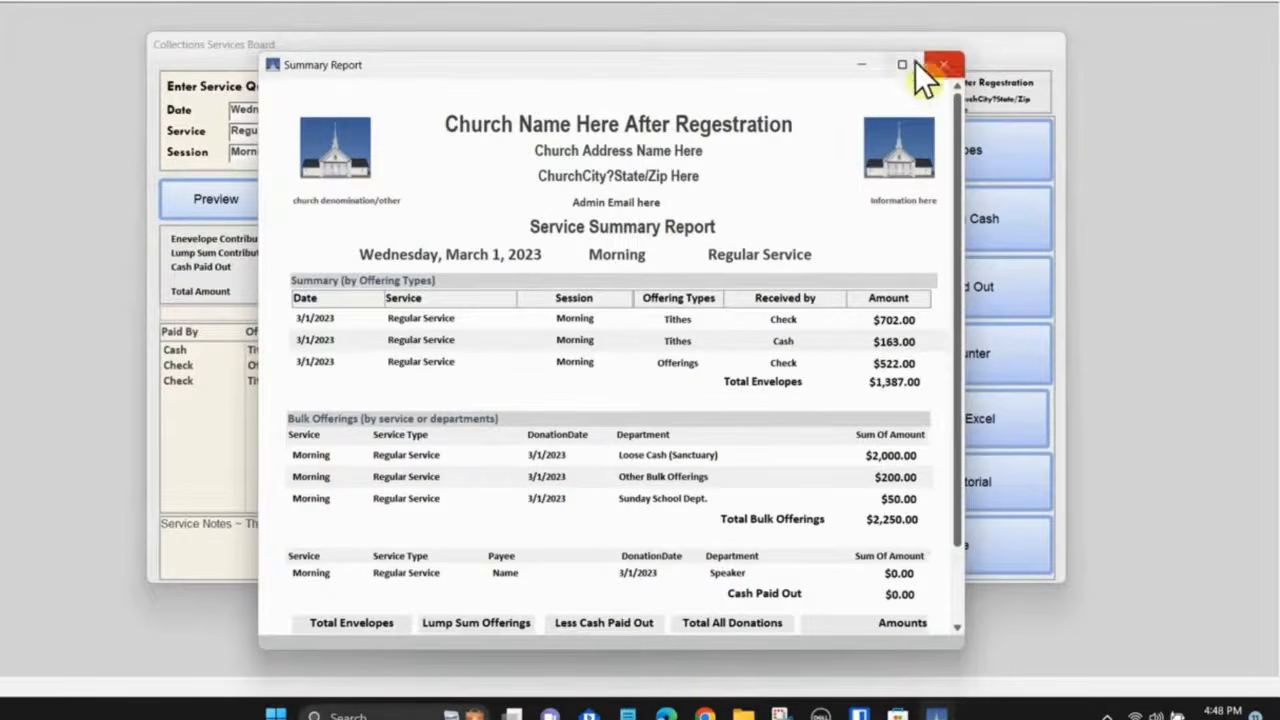
pyautogui.click(946, 63)
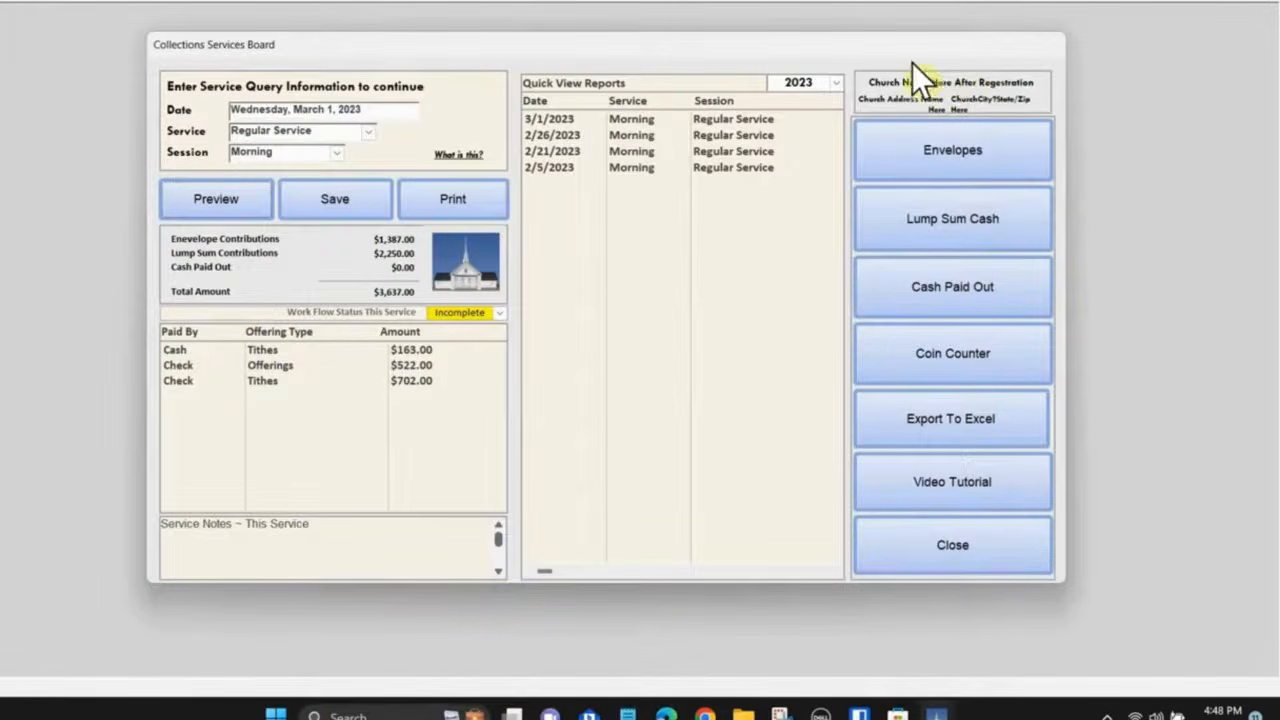
# Record a $100 cash payout for this service with Speaker as the ministry, choosing the speaker's name as payee
pyautogui.click(948, 290)
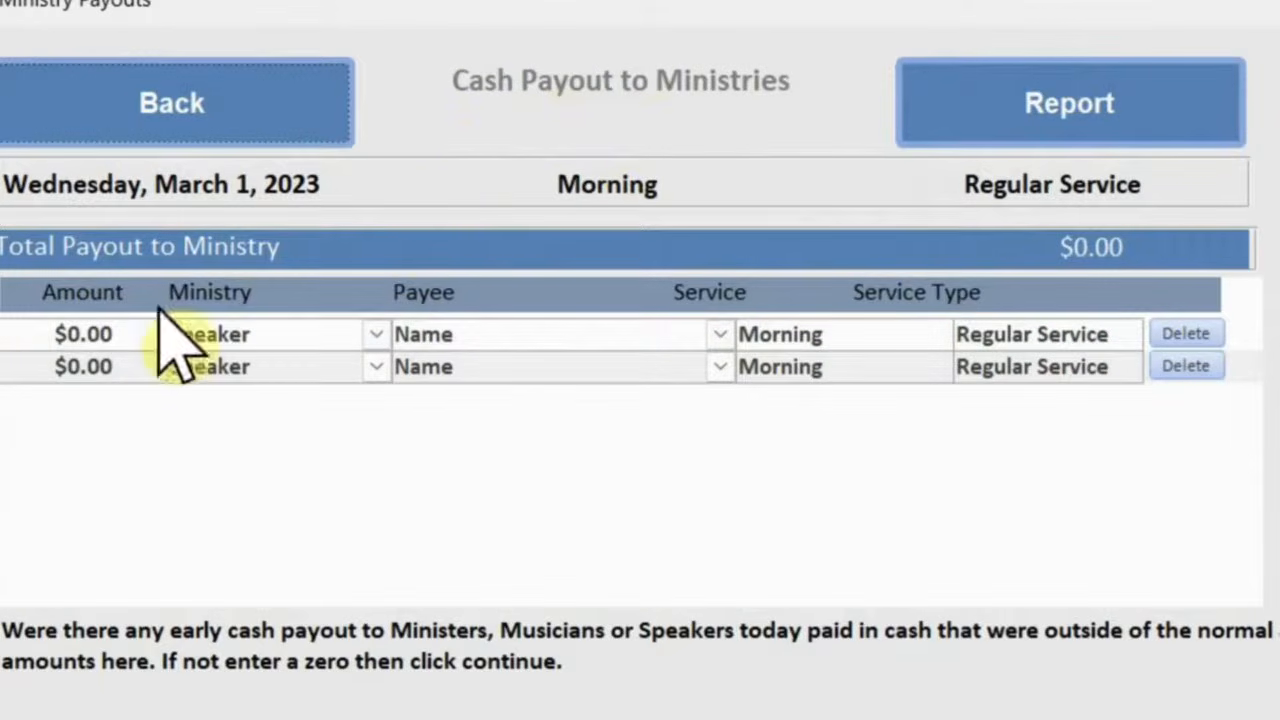
pyautogui.moveTo(114, 331); pyautogui.dragTo(12, 335)
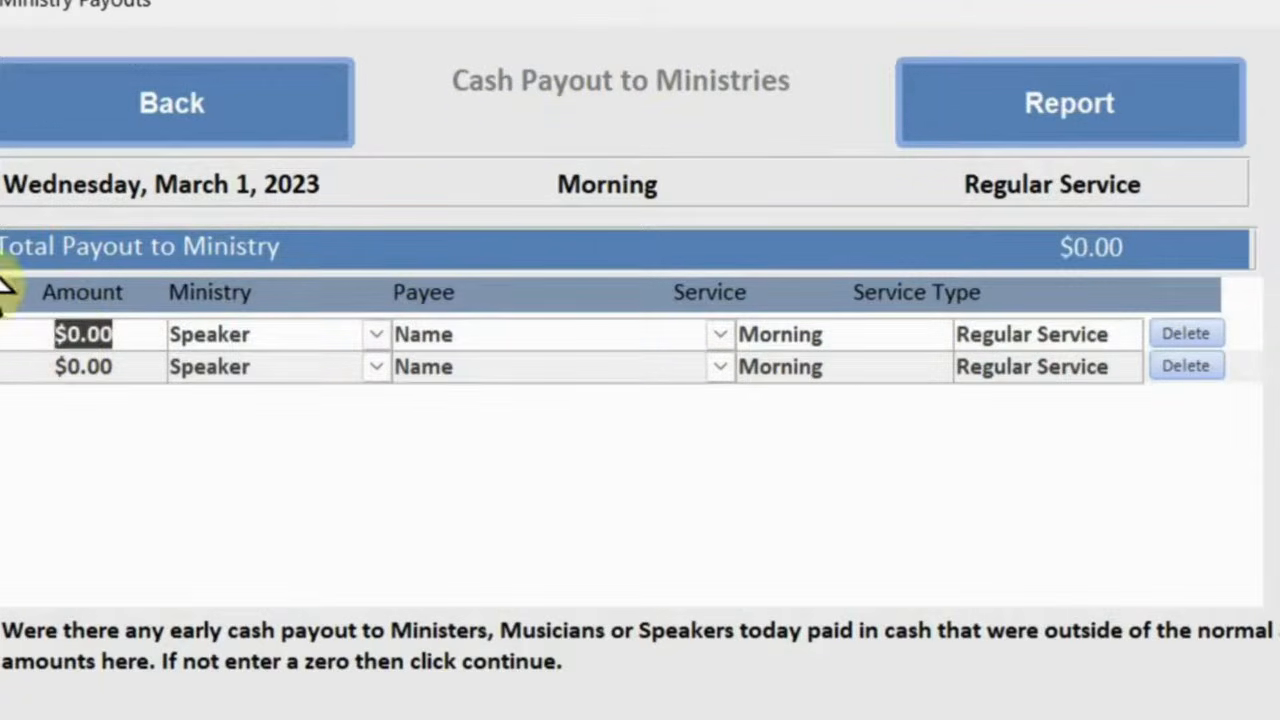
pyautogui.write('1')
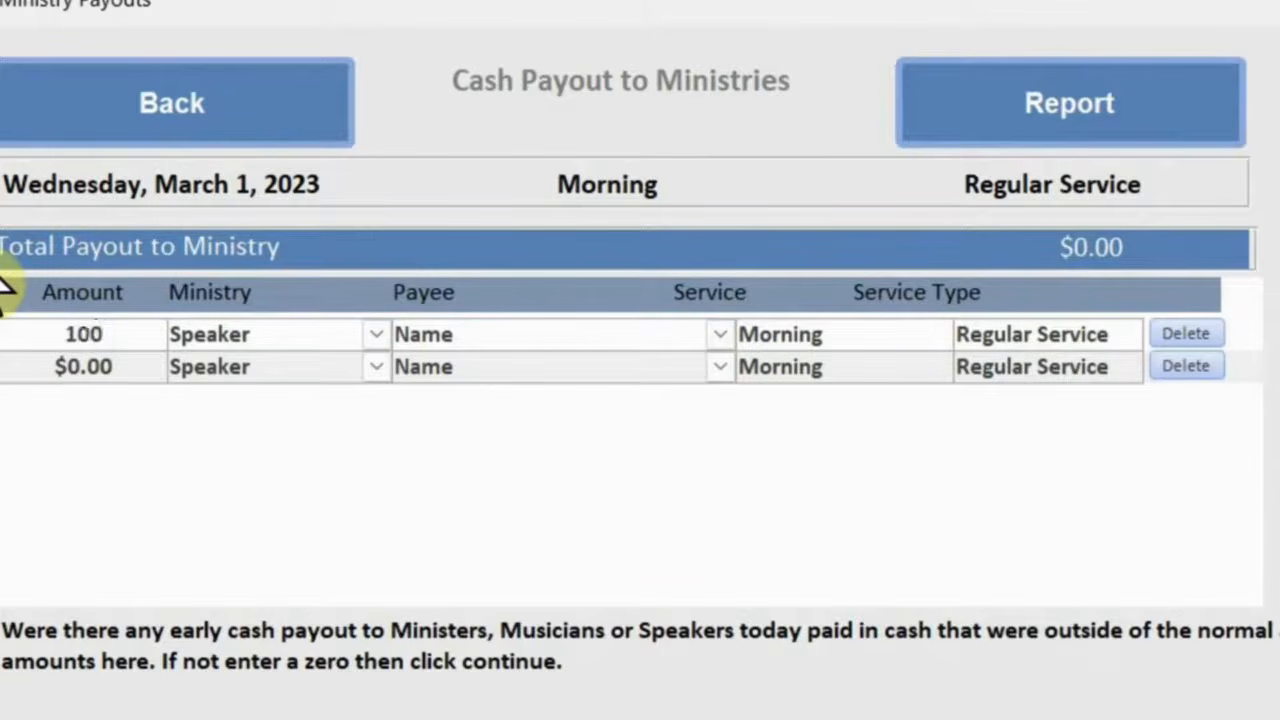
pyautogui.click(368, 333)
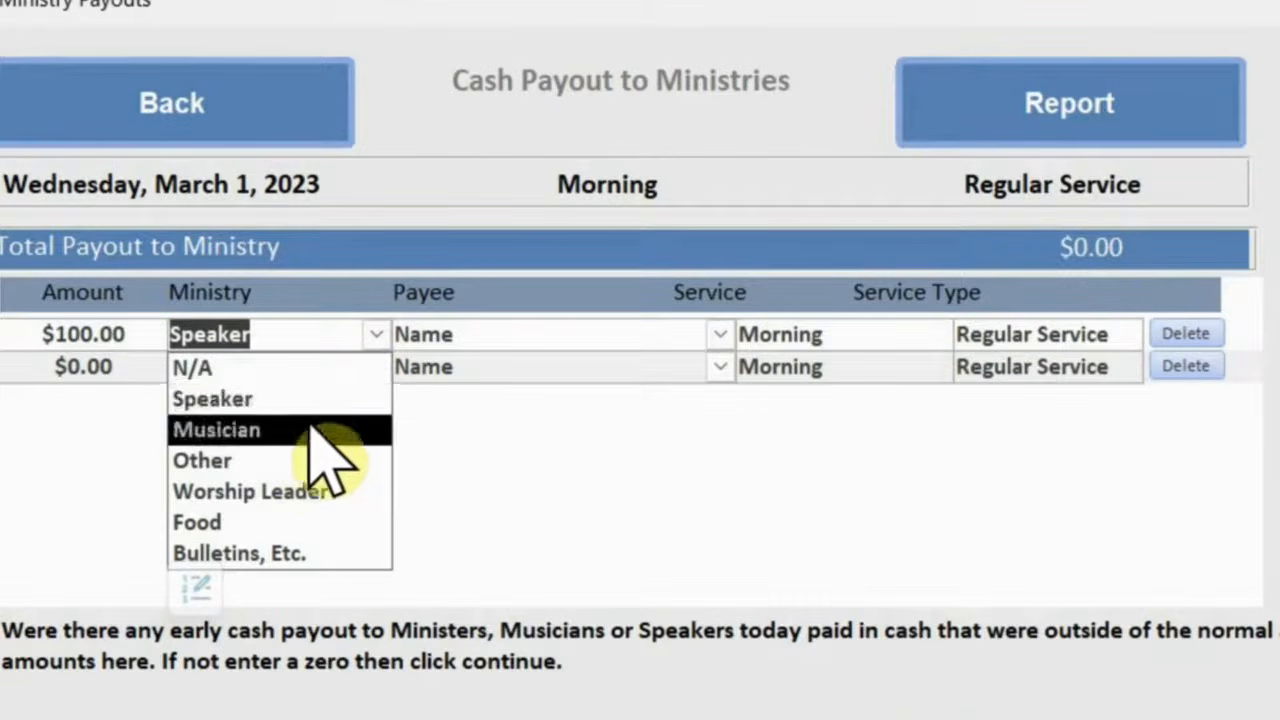
pyautogui.click(434, 310)
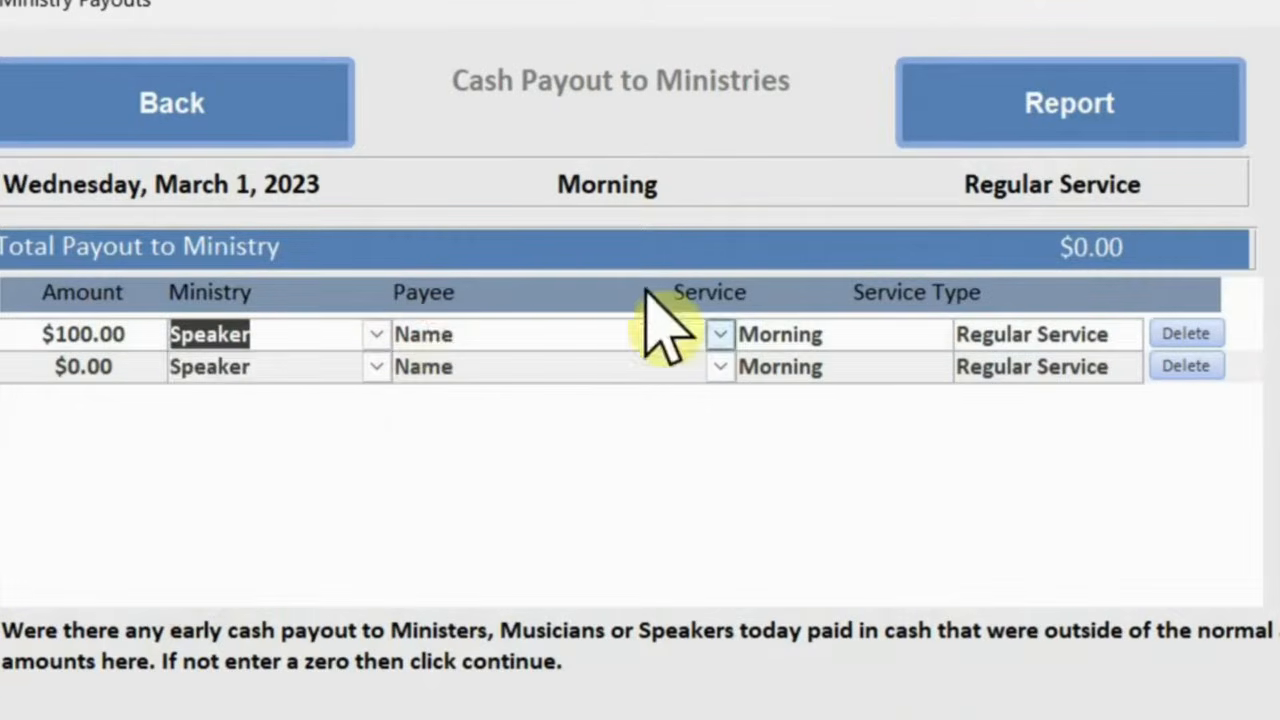
pyautogui.click(720, 334)
pyautogui.click(590, 368)
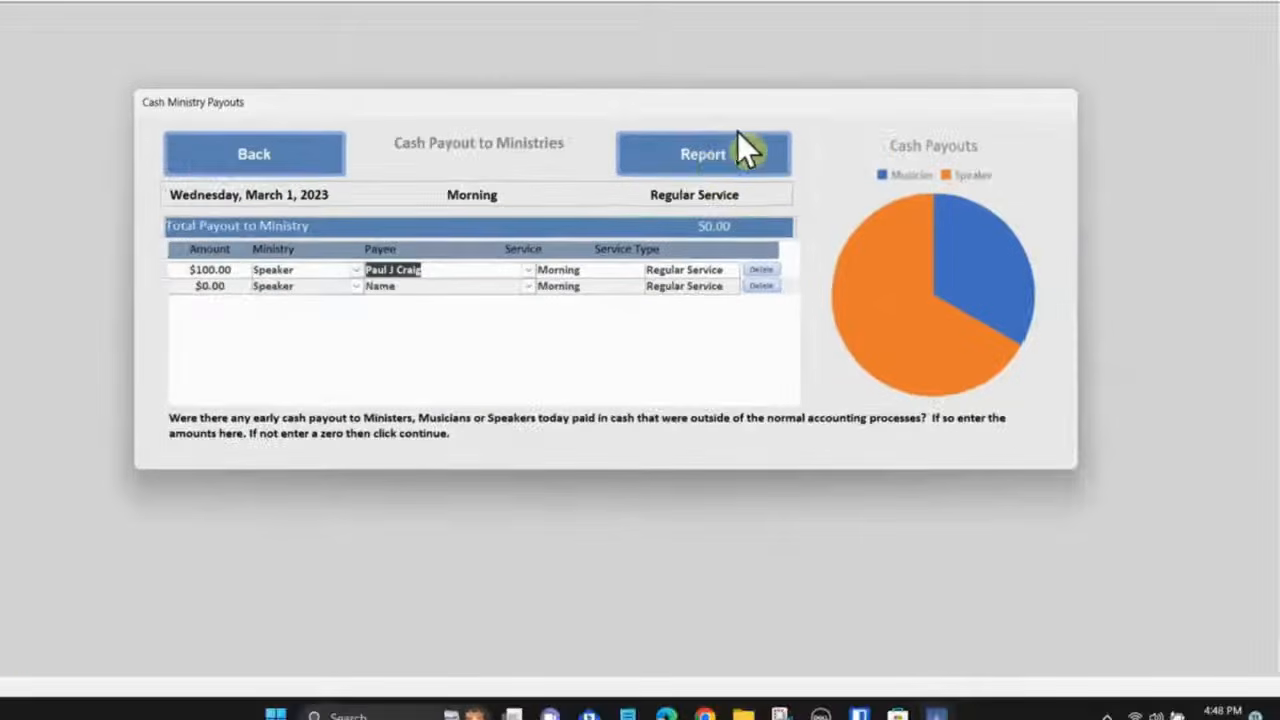
# Display the cash payouts report, close it after review, and return to the collections board
pyautogui.click(709, 154)
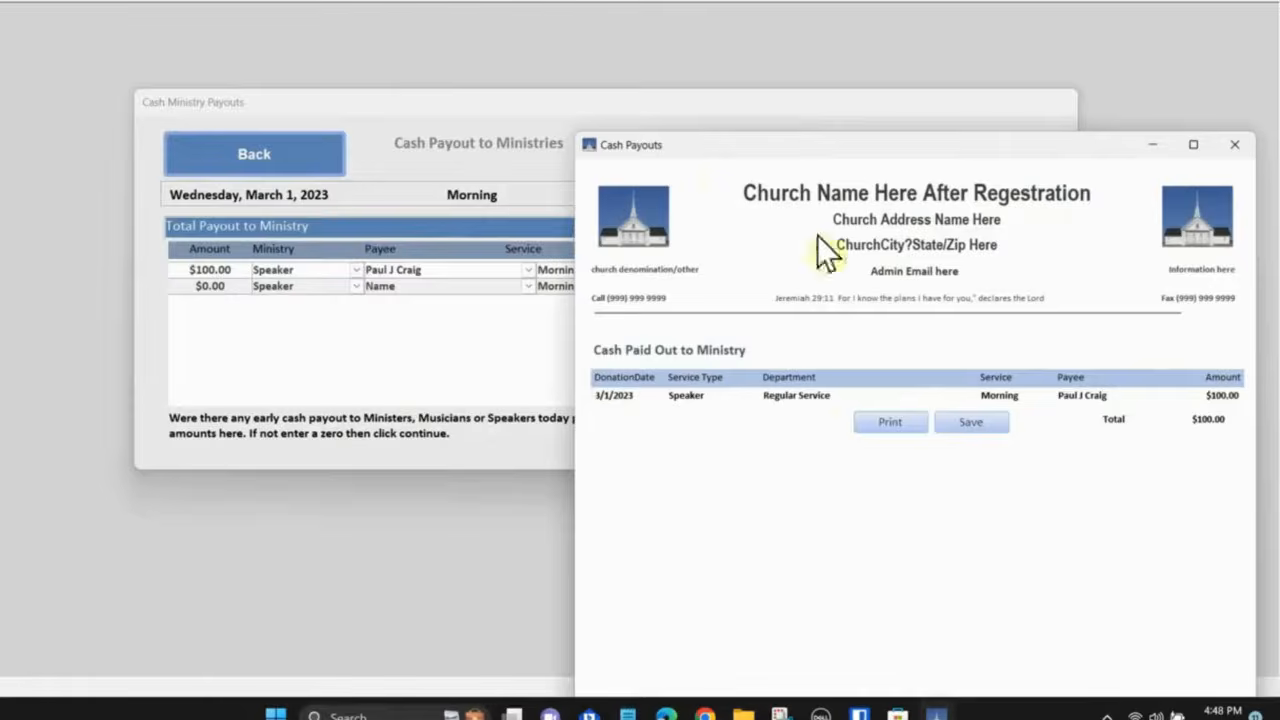
pyautogui.moveTo(815, 160); pyautogui.dragTo(475, 85)
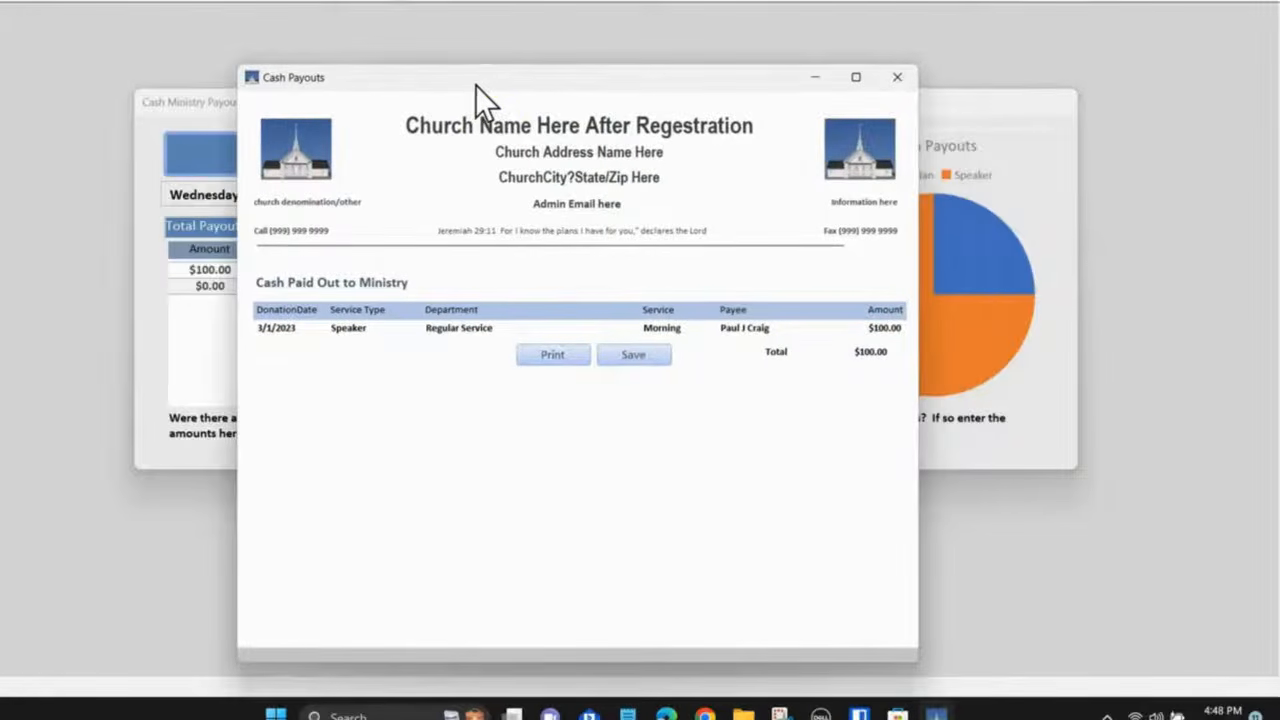
pyautogui.click(898, 78)
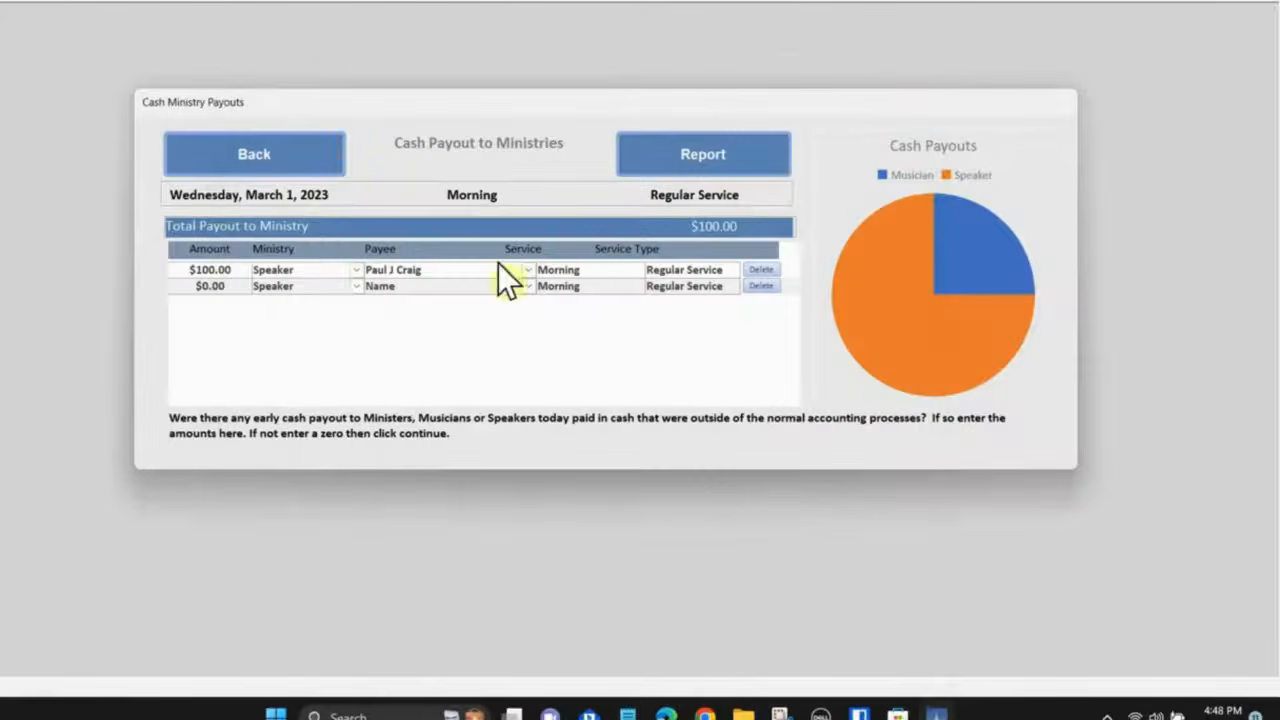
pyautogui.click(254, 158)
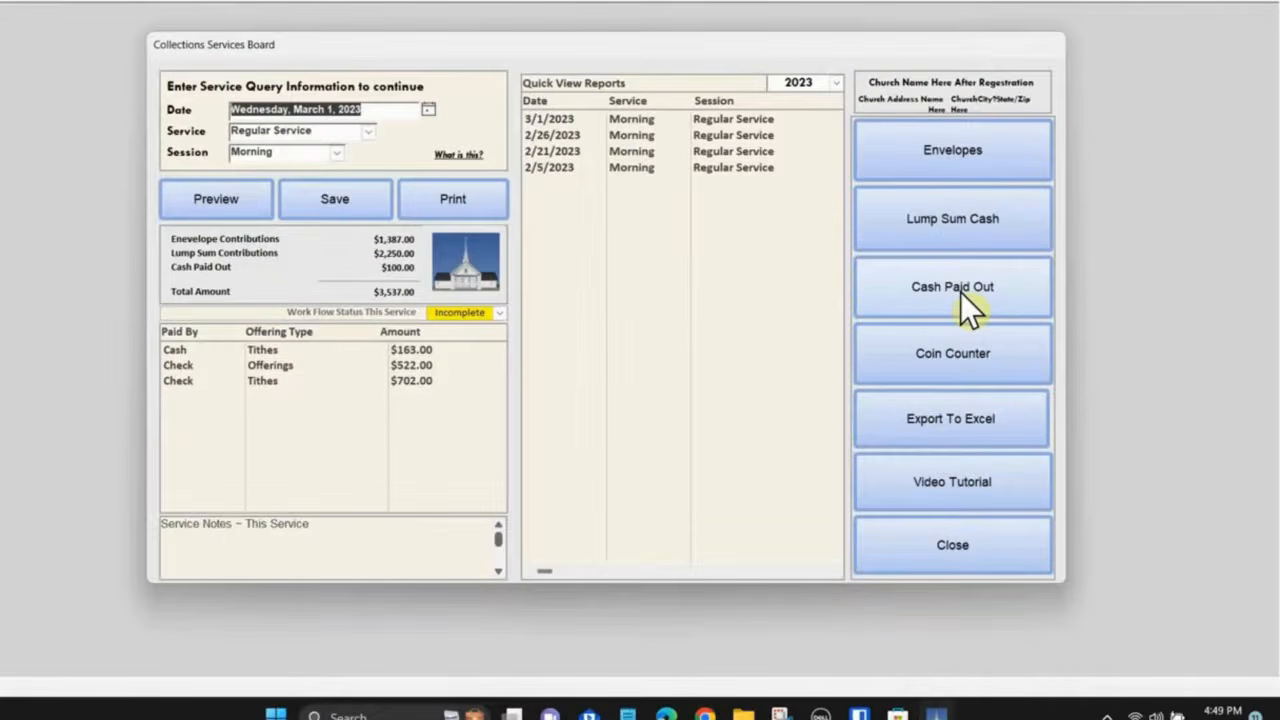
# Preview the March 1, 2023 service summary report, check the cash paid out section, and close it
pyautogui.click(224, 200)
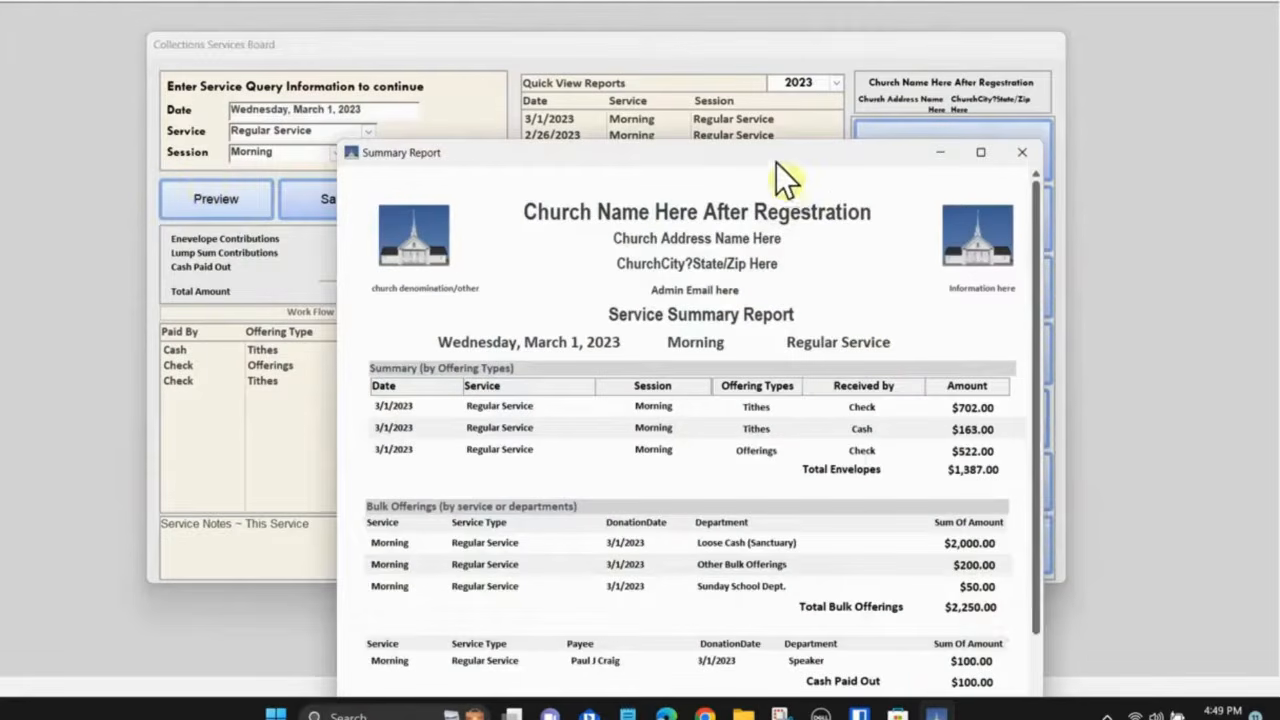
pyautogui.moveTo(775, 162); pyautogui.dragTo(720, 38)
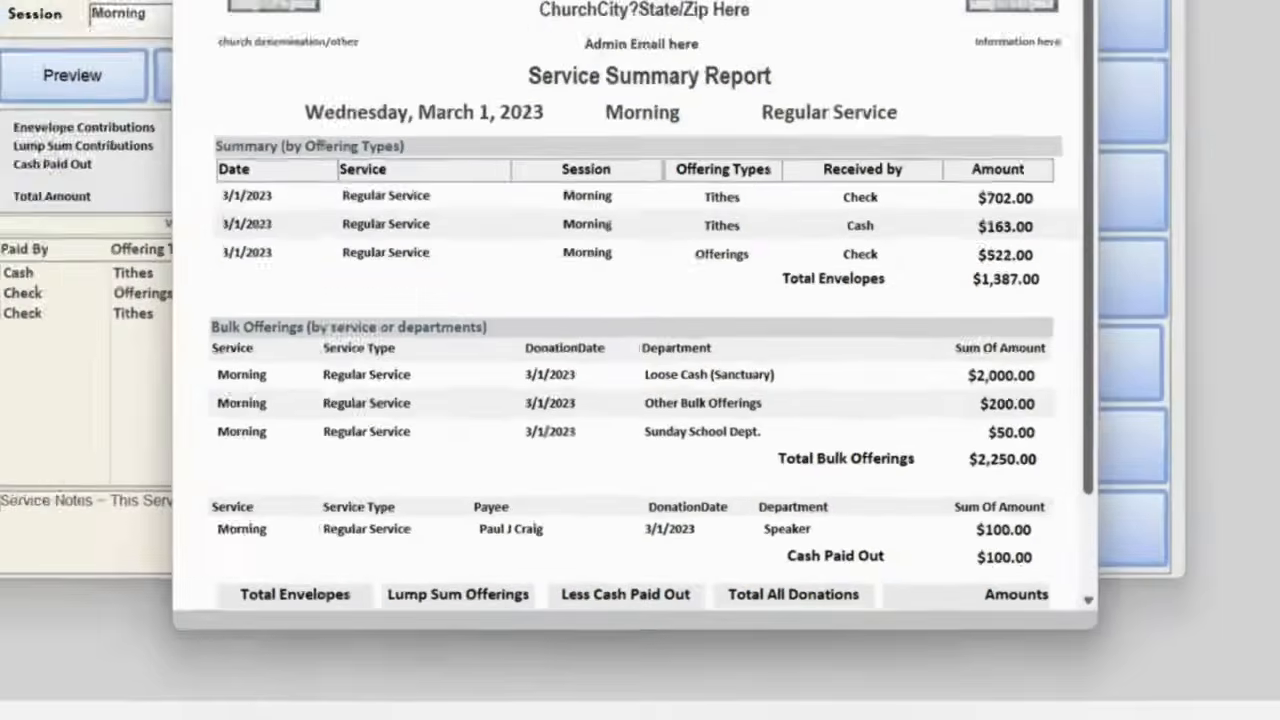
pyautogui.click(982, 41)
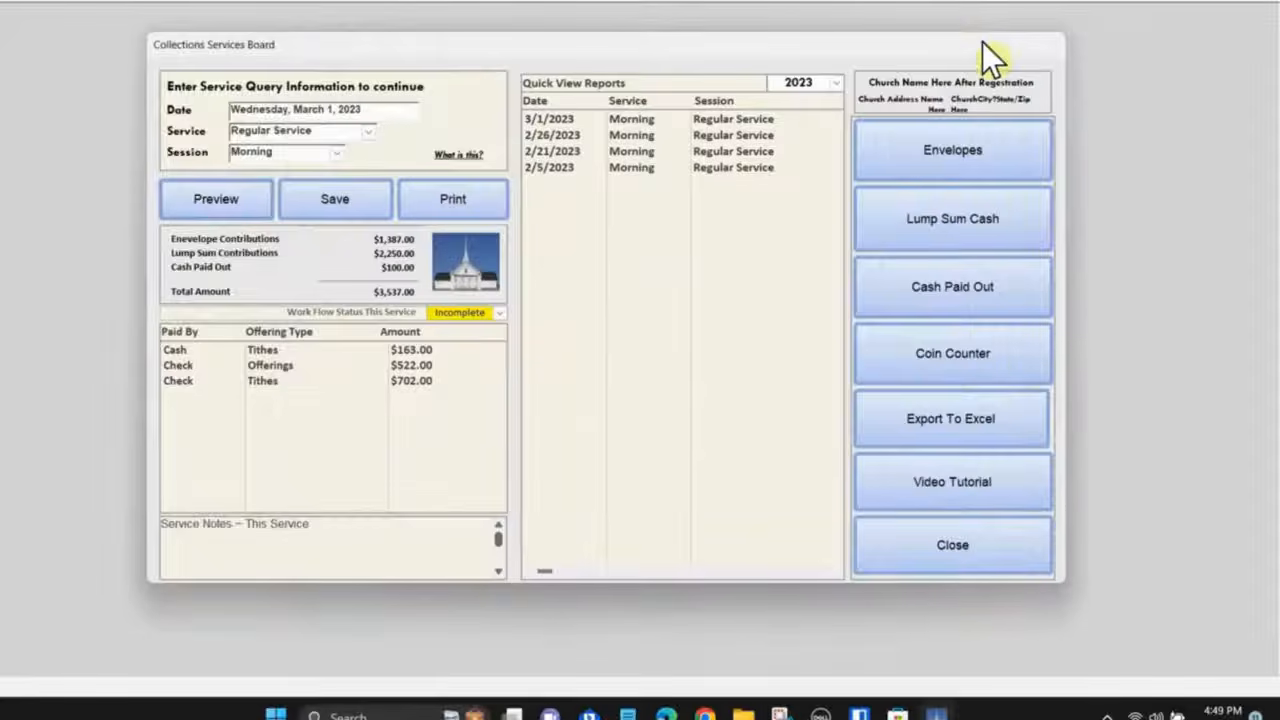
# Bring up the coin counter for this service and clear its existing counts, confirming the record deletion
pyautogui.click(947, 354)
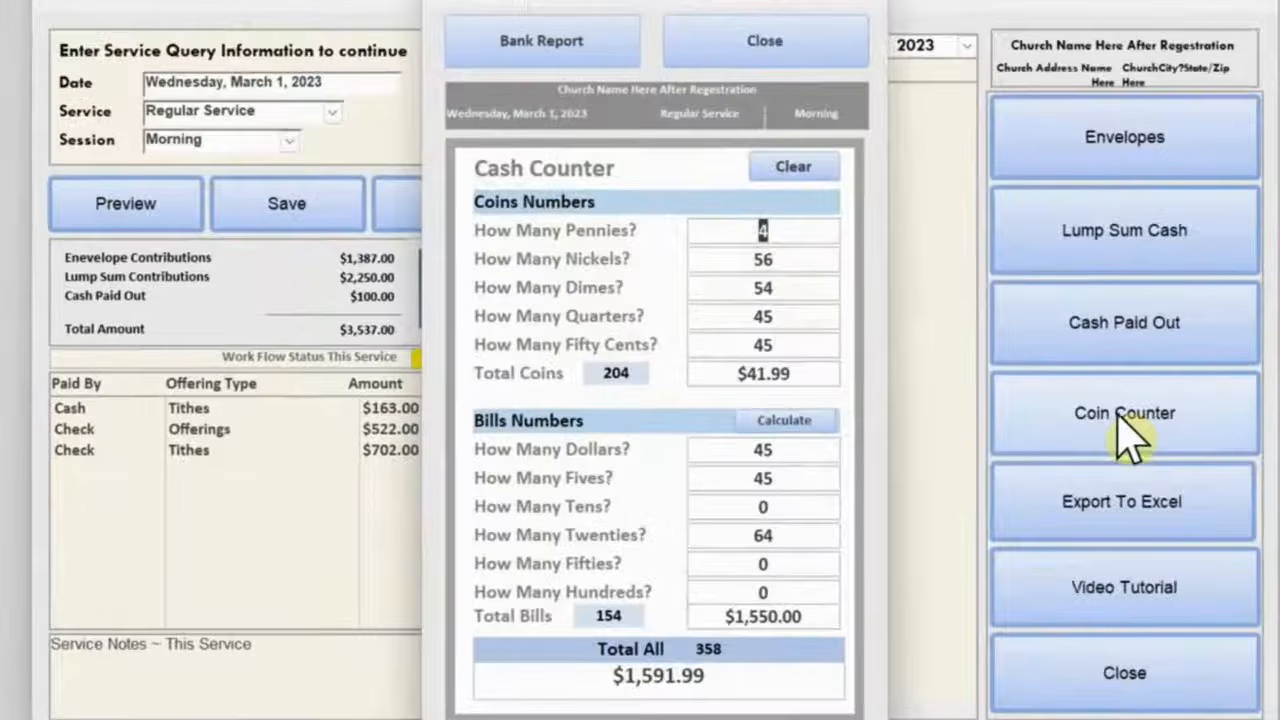
pyautogui.click(805, 230)
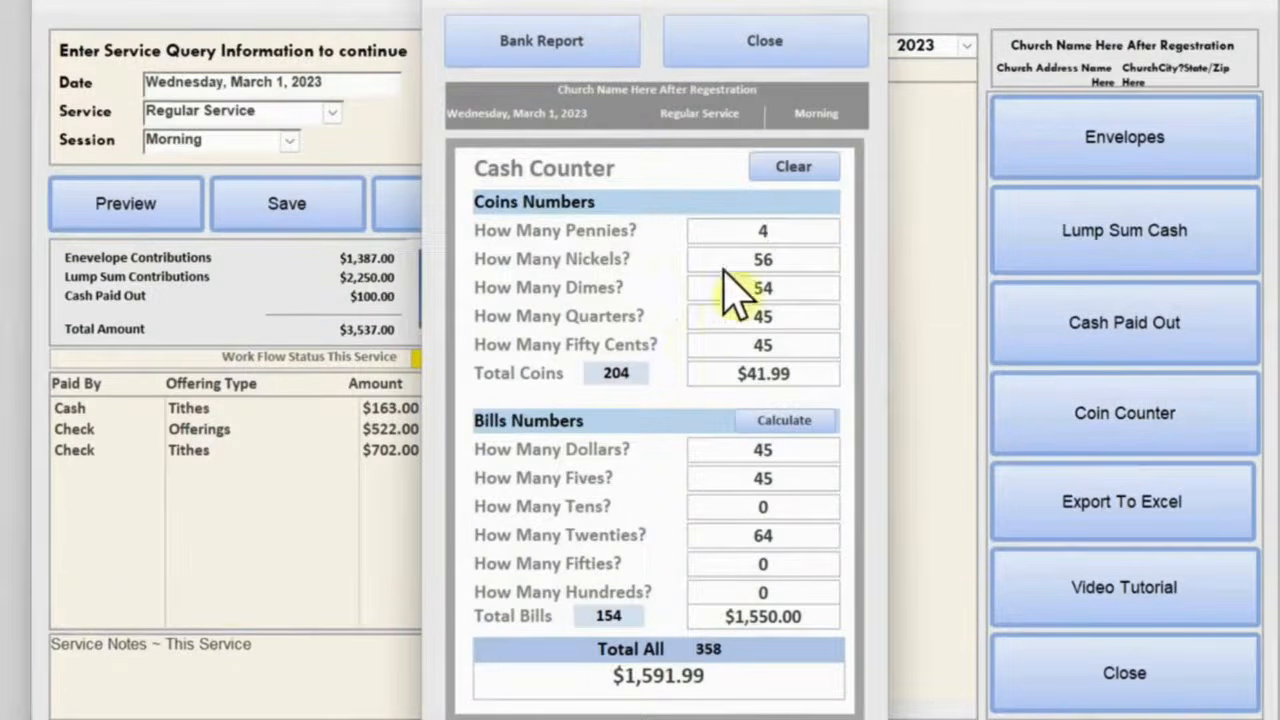
pyautogui.click(793, 167)
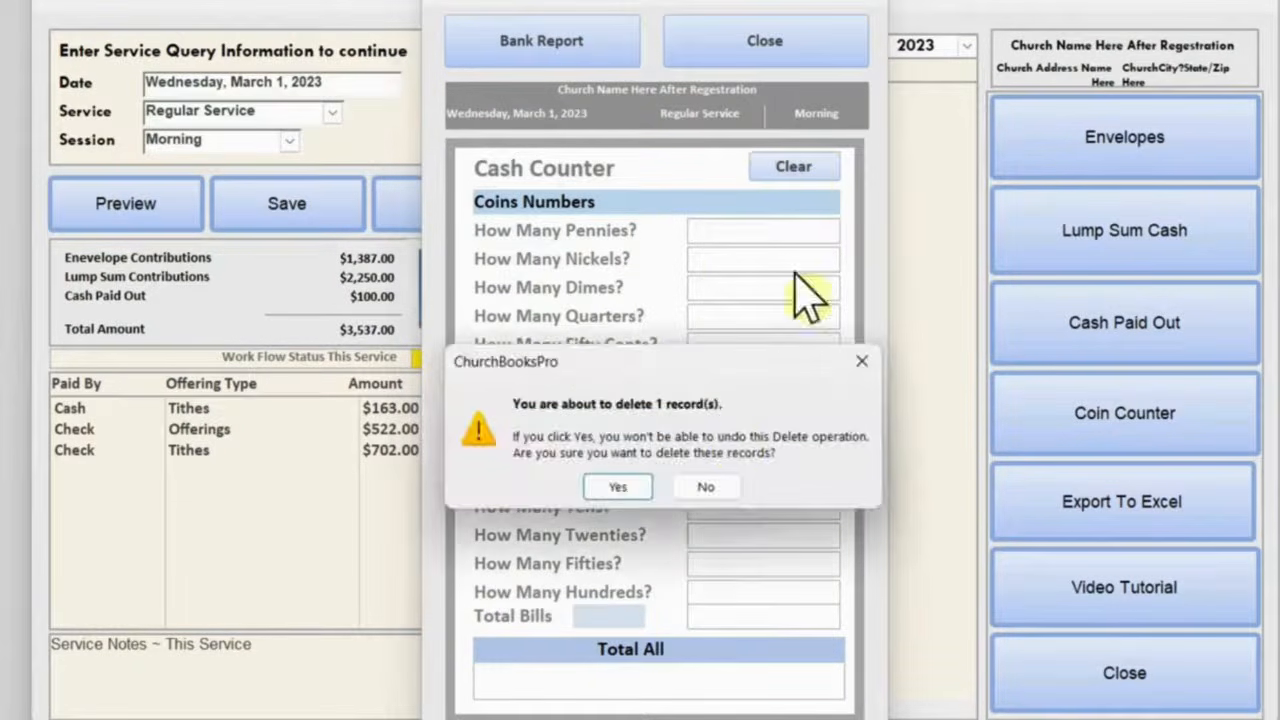
pyautogui.click(622, 485)
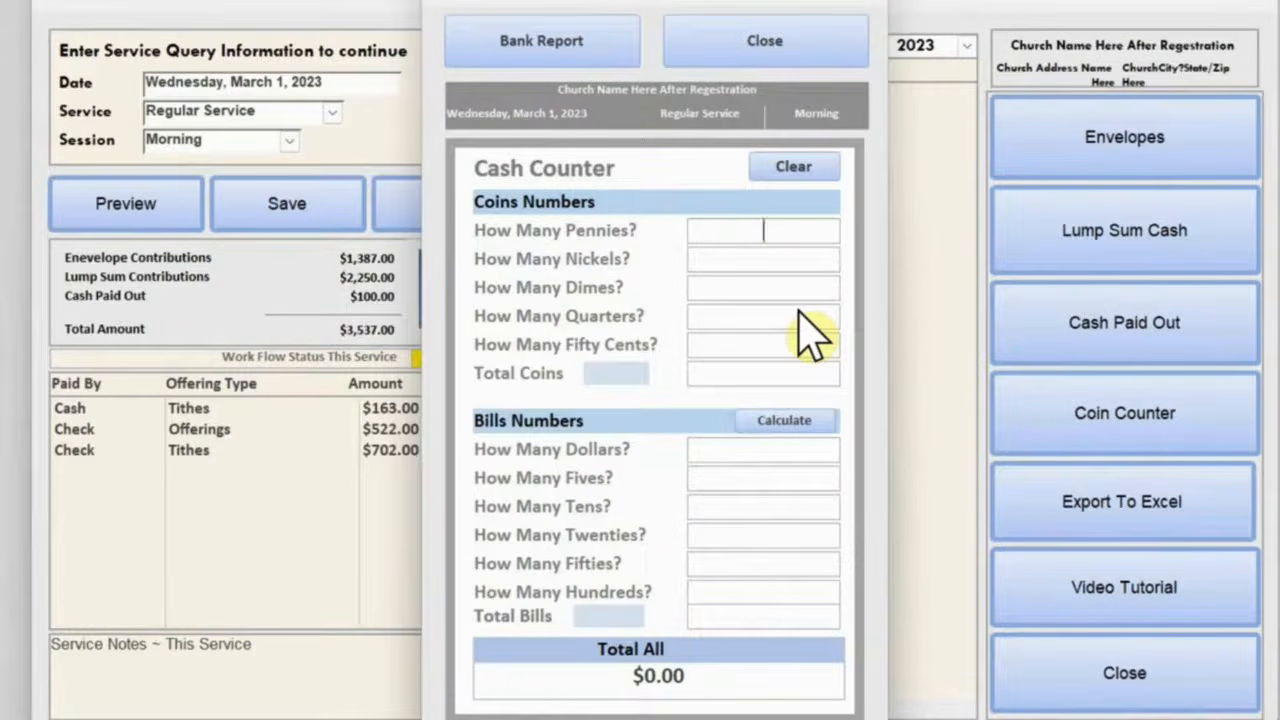
# Enter the coin counts: 332 pennies, 23 nickels, 44 dimes, 232 quarters and 44 fifty-cent pieces
pyautogui.write('332')
pyautogui.click(729, 255)
pyautogui.write('23')
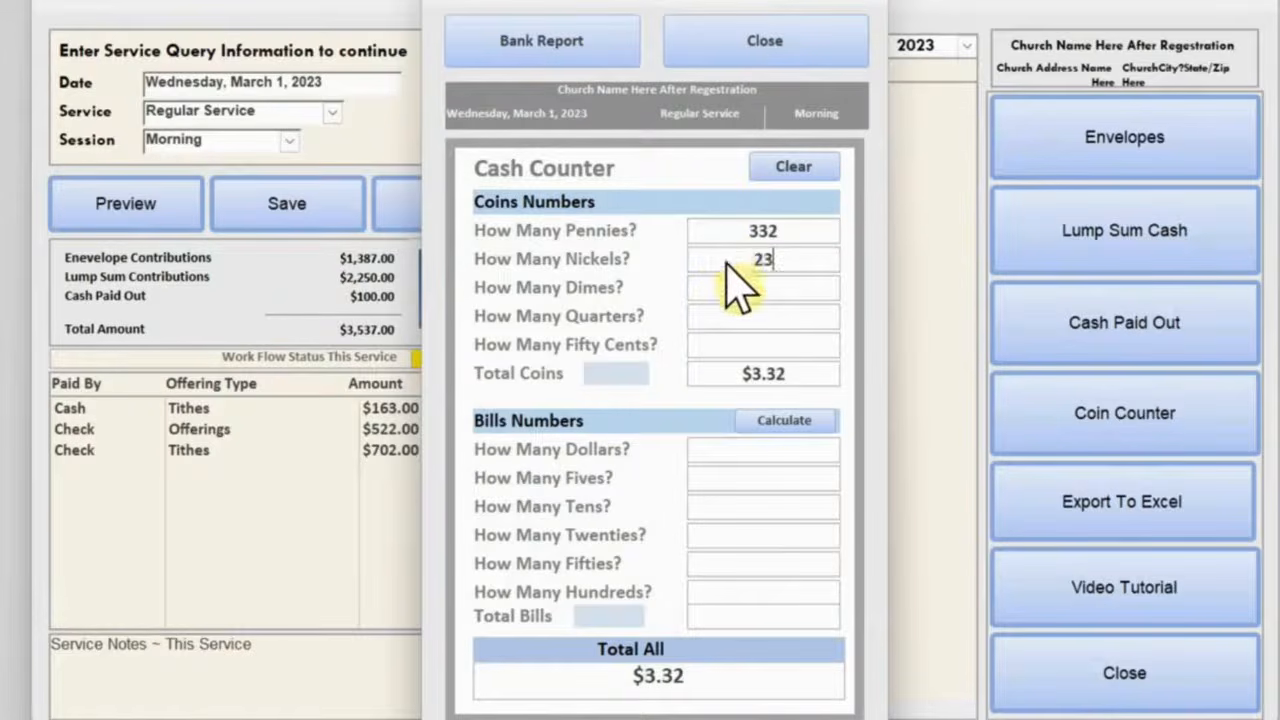
pyautogui.click(738, 288)
pyautogui.write('44')
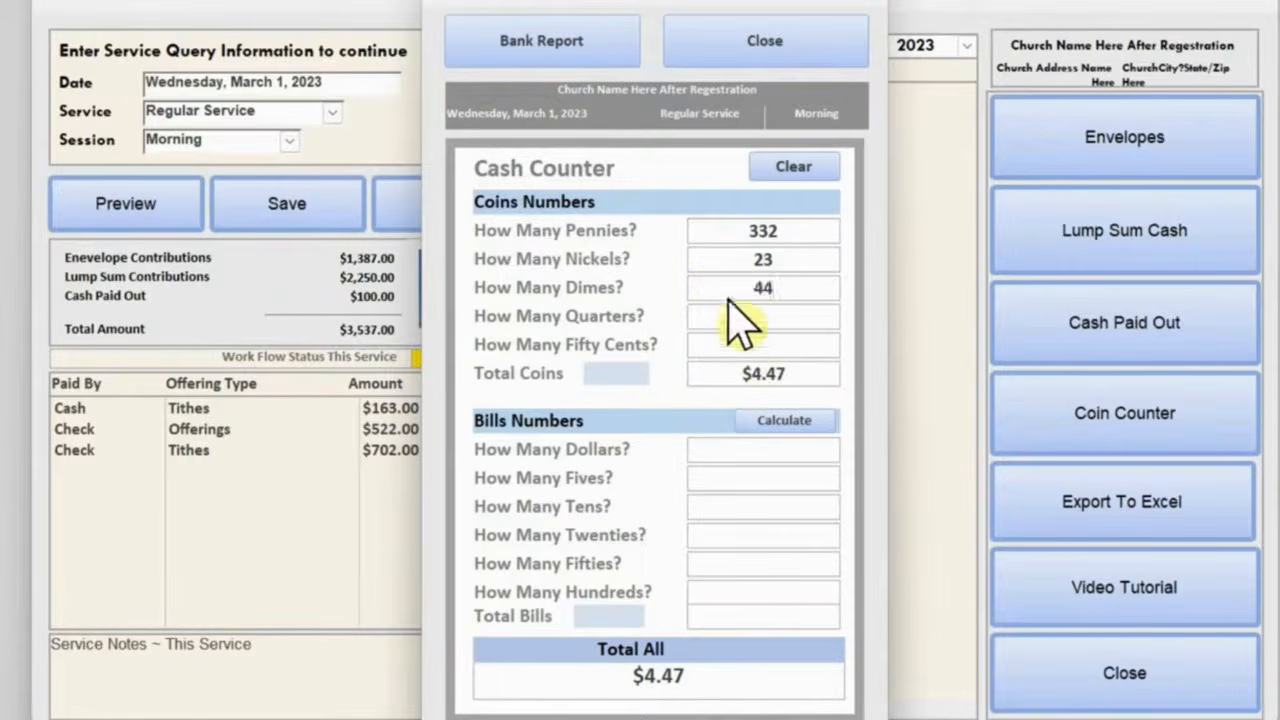
pyautogui.click(738, 316)
pyautogui.write('232')
pyautogui.click(740, 344)
pyautogui.write('44')
pyautogui.click(760, 424)
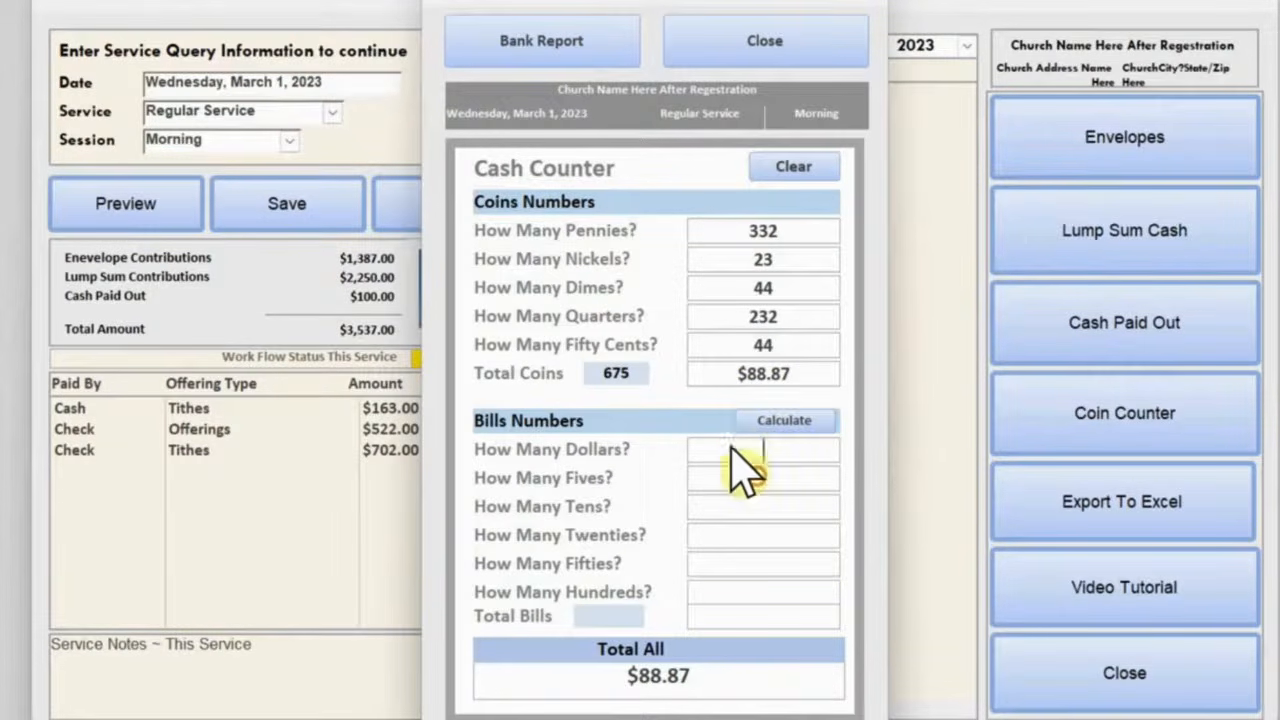
# Enter the bill counts: 23 dollars, 222 fives, 32 tens, 3 twenties, 2 fifties and 1 hundred
pyautogui.click(758, 433)
pyautogui.write('23')
pyautogui.click(770, 480)
pyautogui.write('2')
pyautogui.click(760, 432)
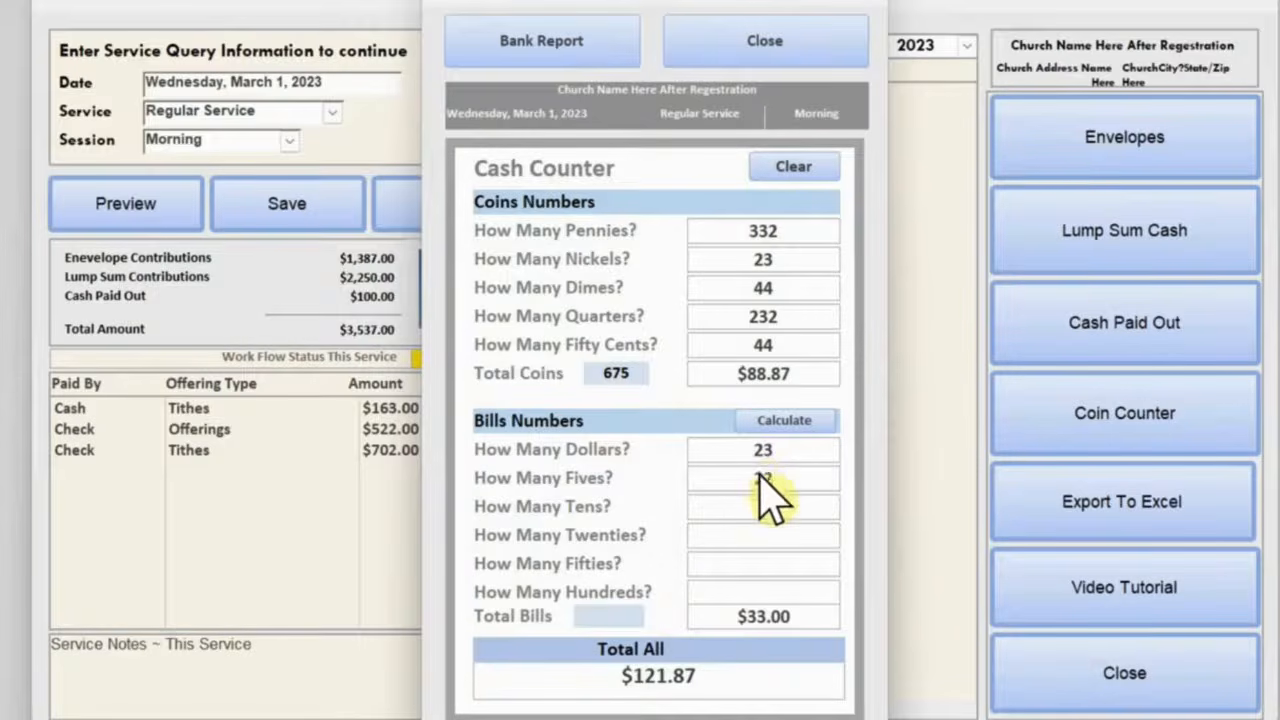
pyautogui.press('Tab')
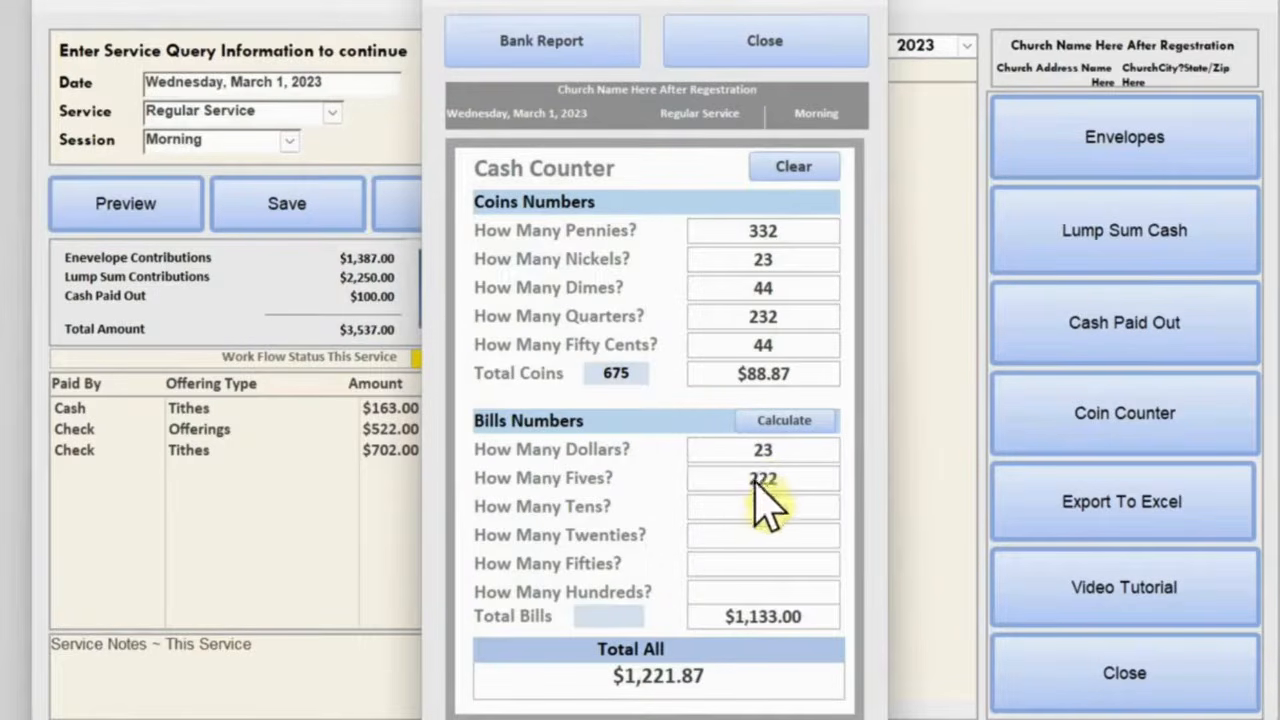
pyautogui.write('32')
pyautogui.press('Tab')
pyautogui.press('Tab')
pyautogui.write('2')
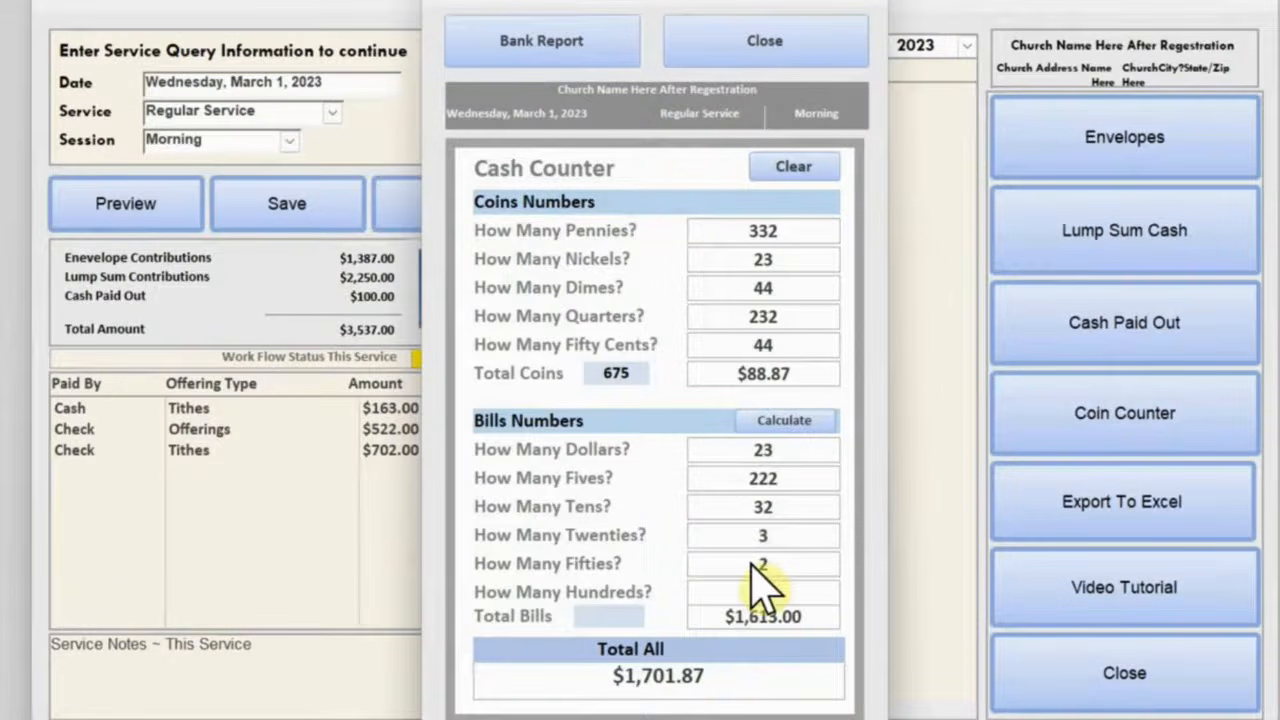
pyautogui.write('1')
pyautogui.click(762, 564)
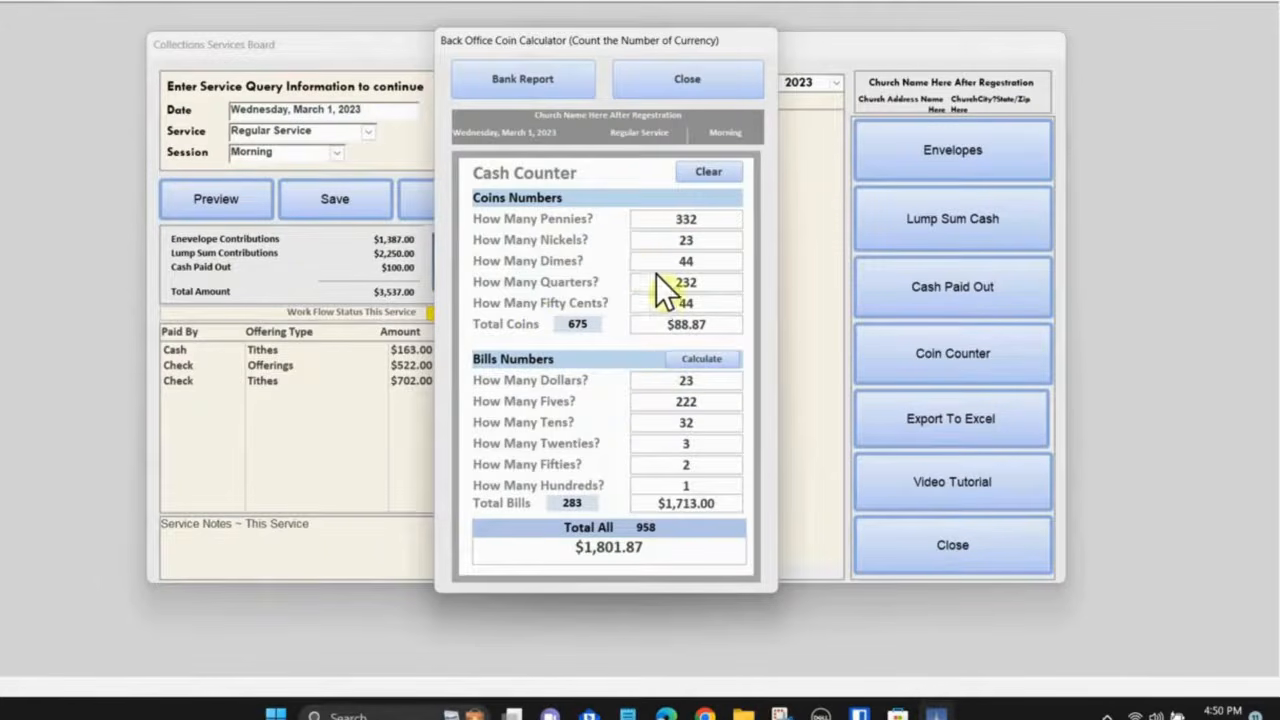
# Display the bank deposit sheet for the counted cash, close it, and return to the collections board
pyautogui.click(532, 86)
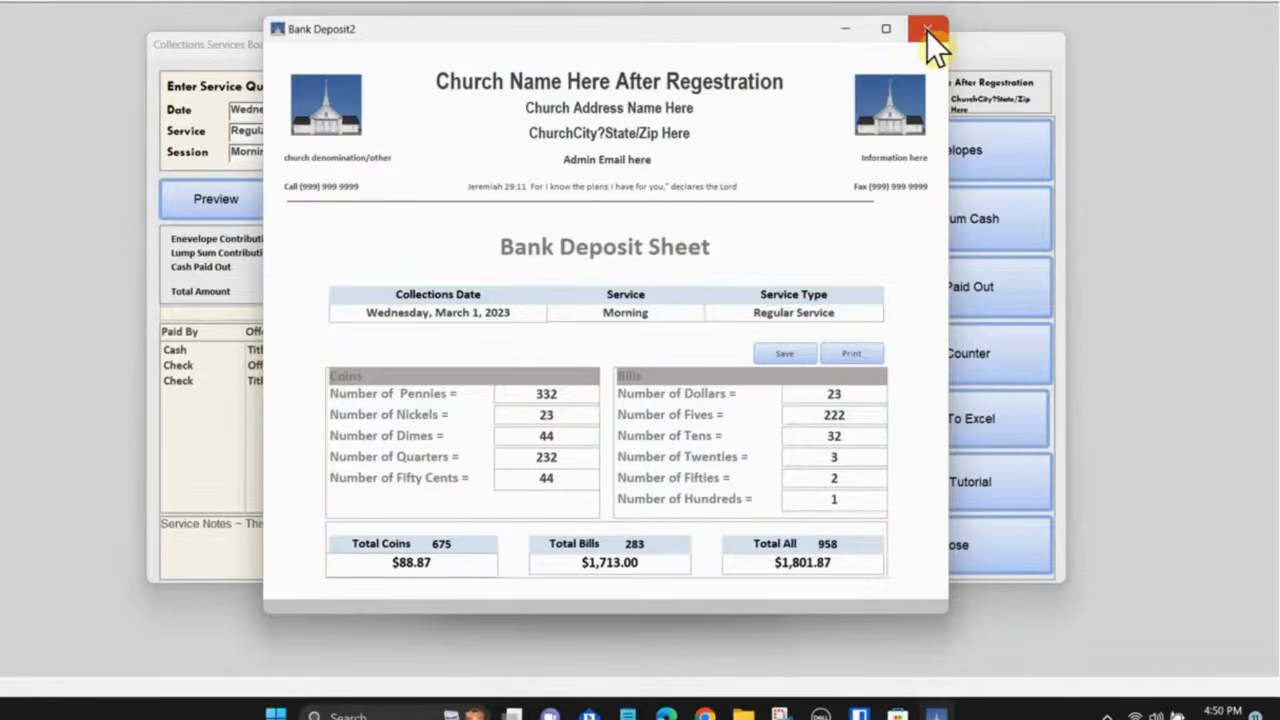
pyautogui.click(926, 30)
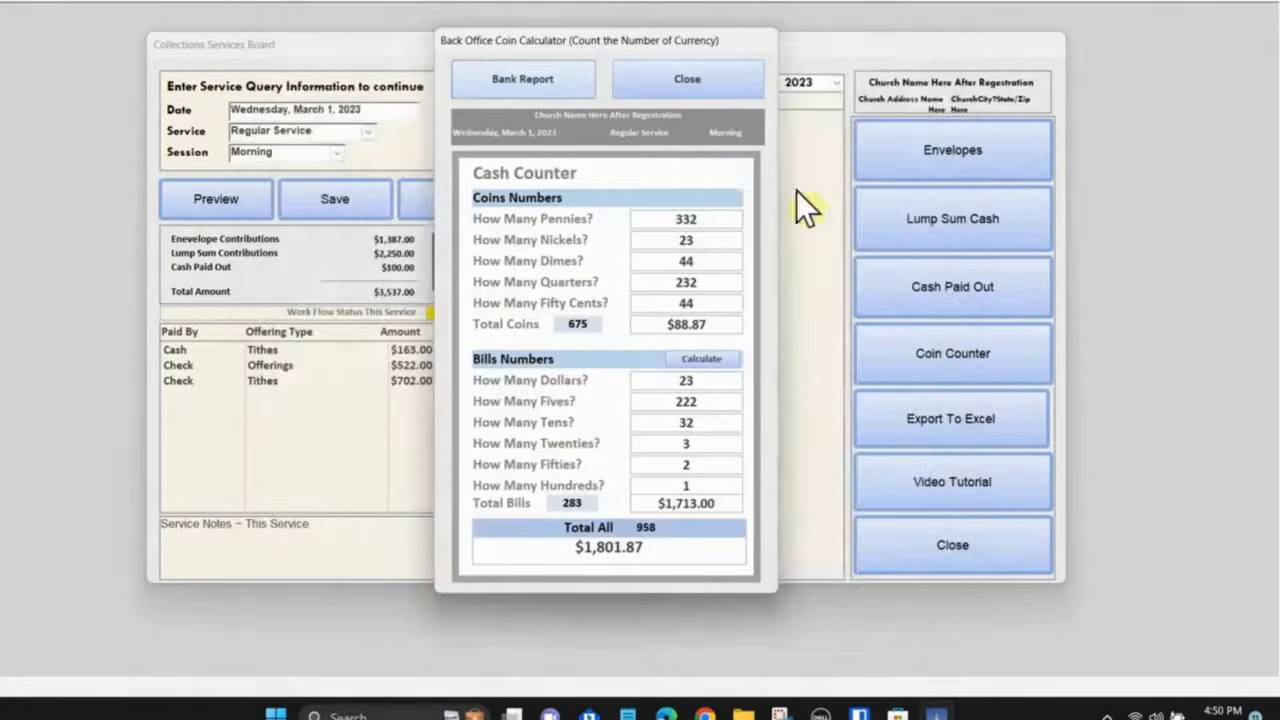
pyautogui.click(689, 80)
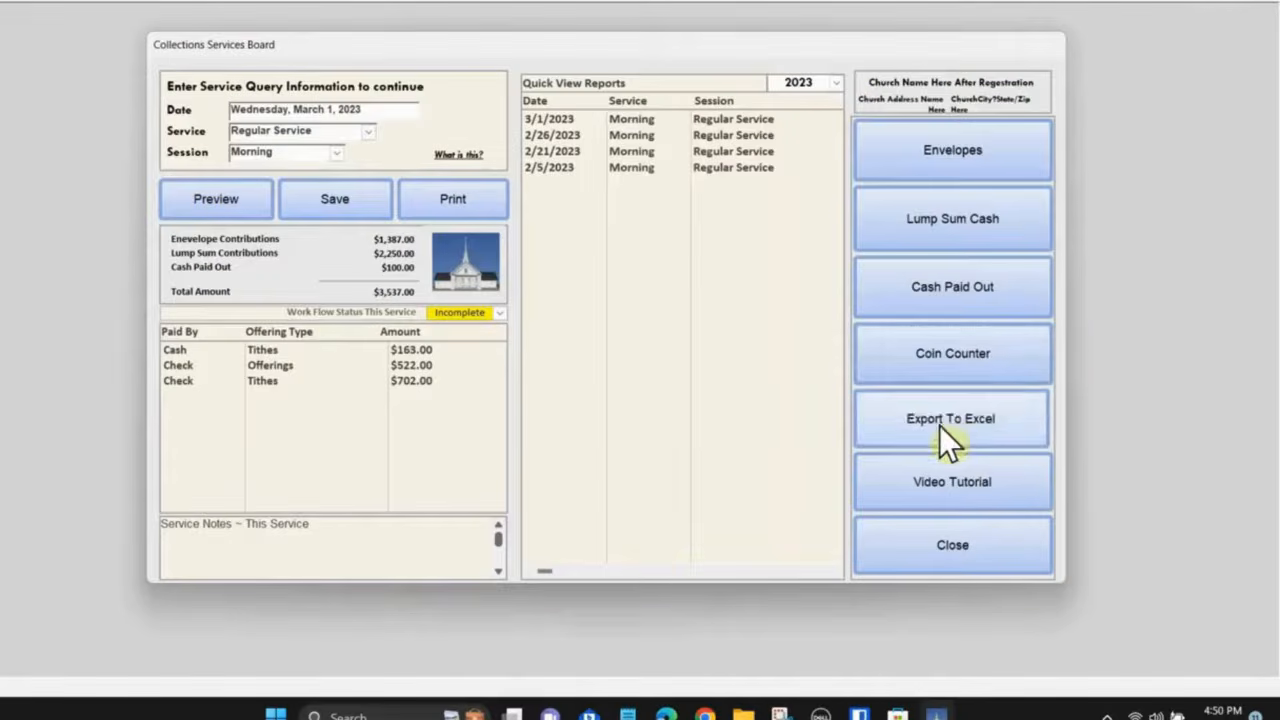
# Bring up the export of the collections to an Excel workbook and cancel it without saving
pyautogui.click(535, 280)
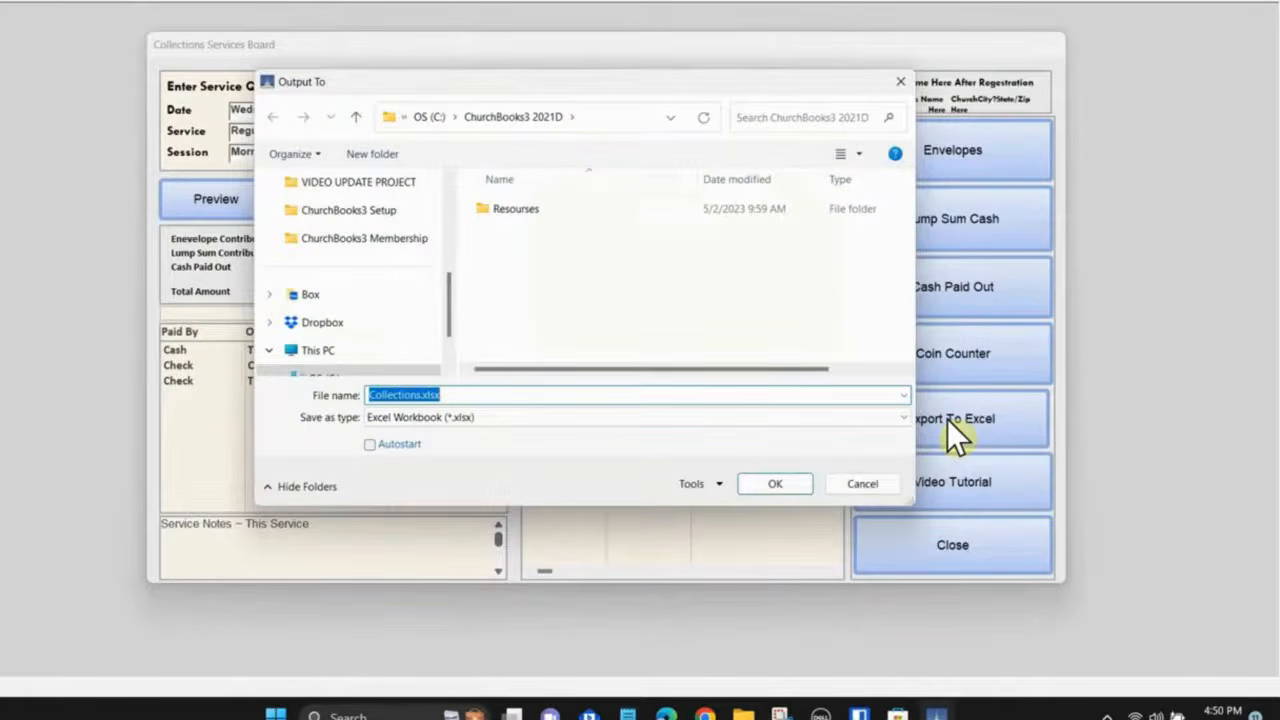
pyautogui.click(898, 80)
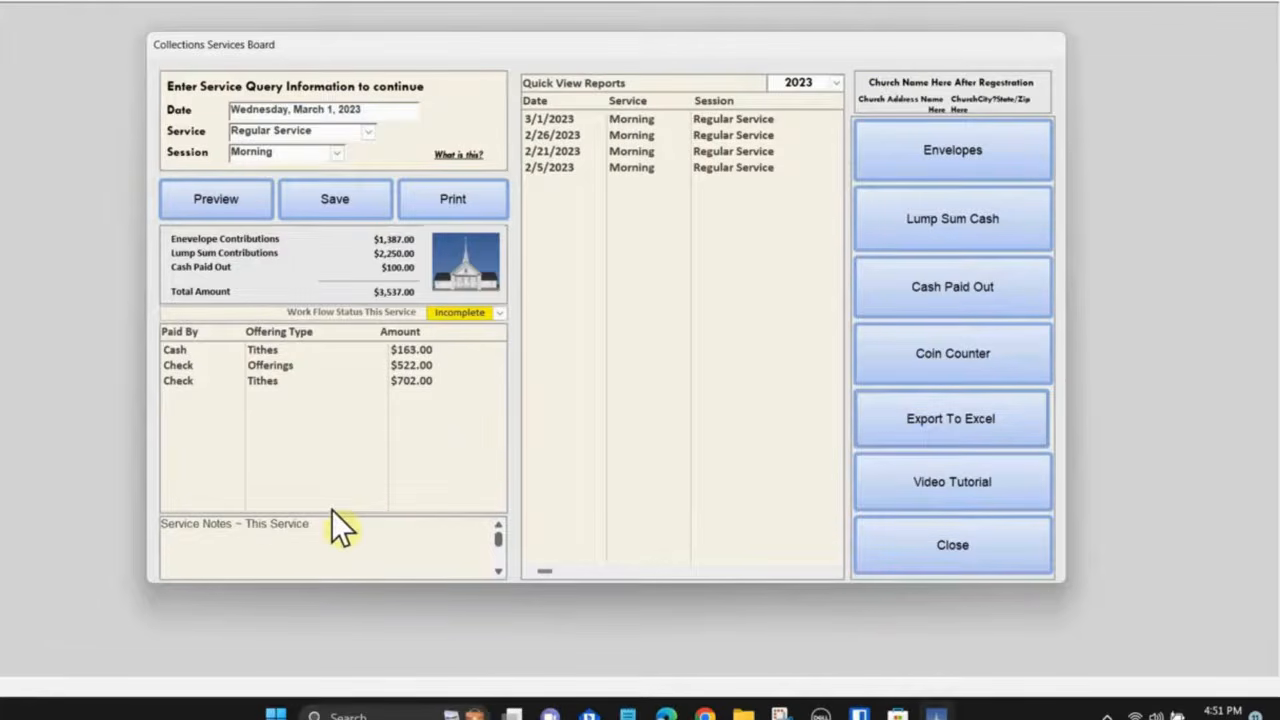
# Check the service notes field, preview the service summary report down to its notes section, and close the report
pyautogui.moveTo(312, 524); pyautogui.dragTo(148, 505)
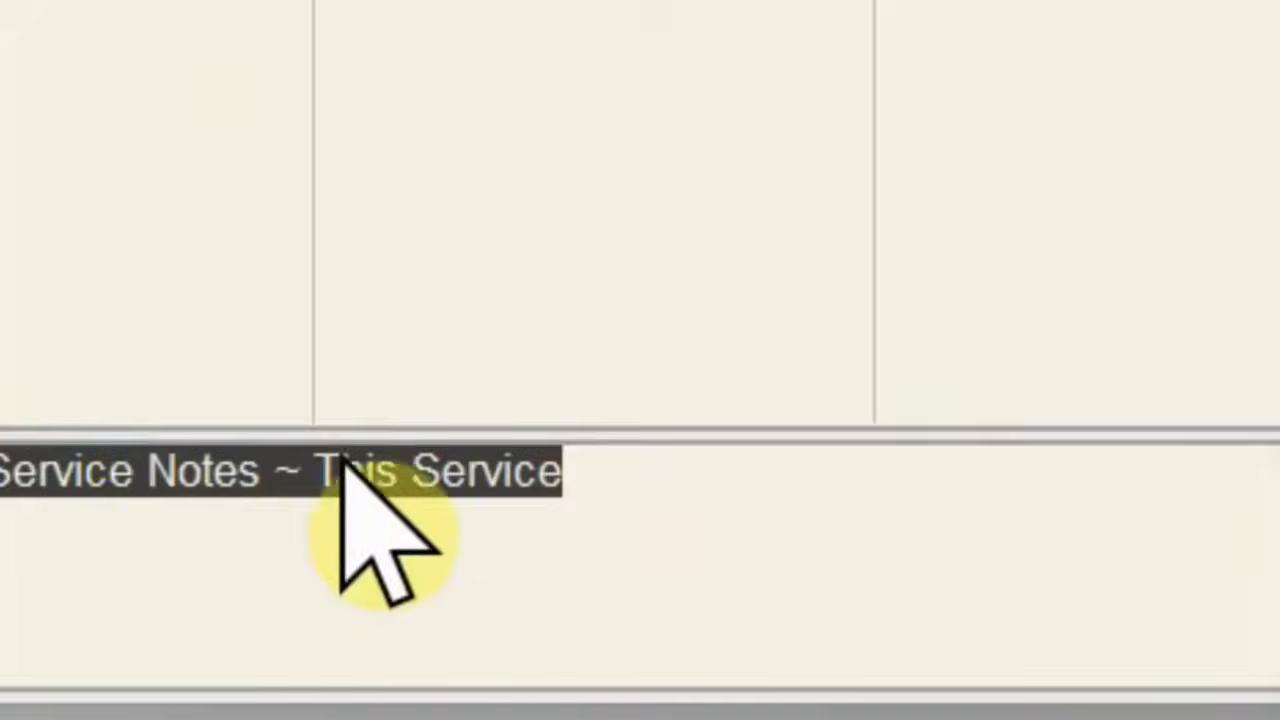
pyautogui.click(548, 455)
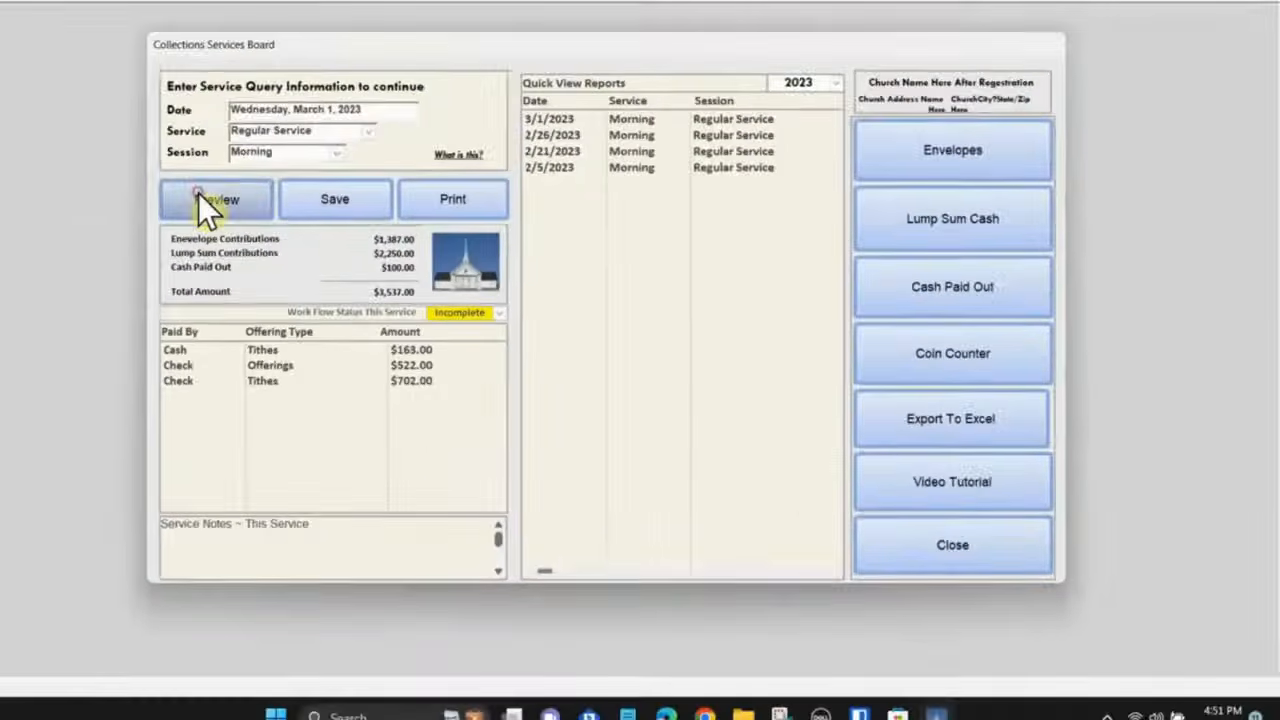
pyautogui.click(208, 163)
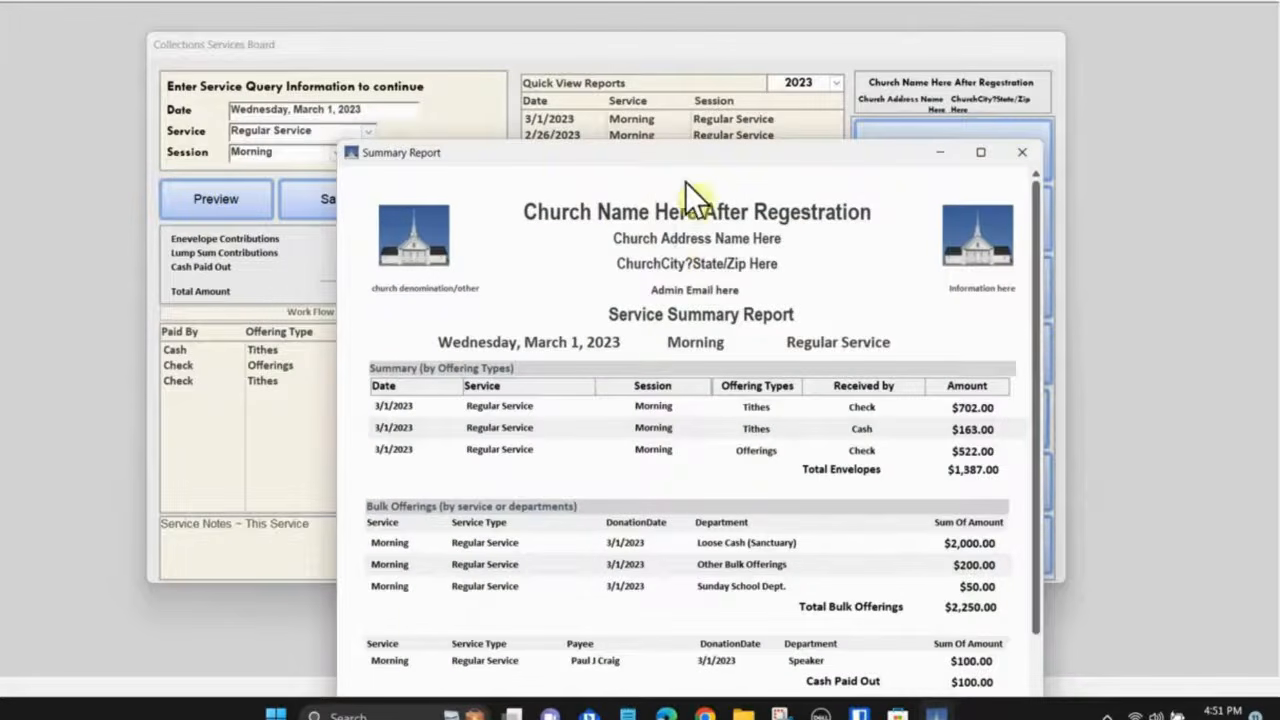
pyautogui.moveTo(688, 156); pyautogui.dragTo(649, 45)
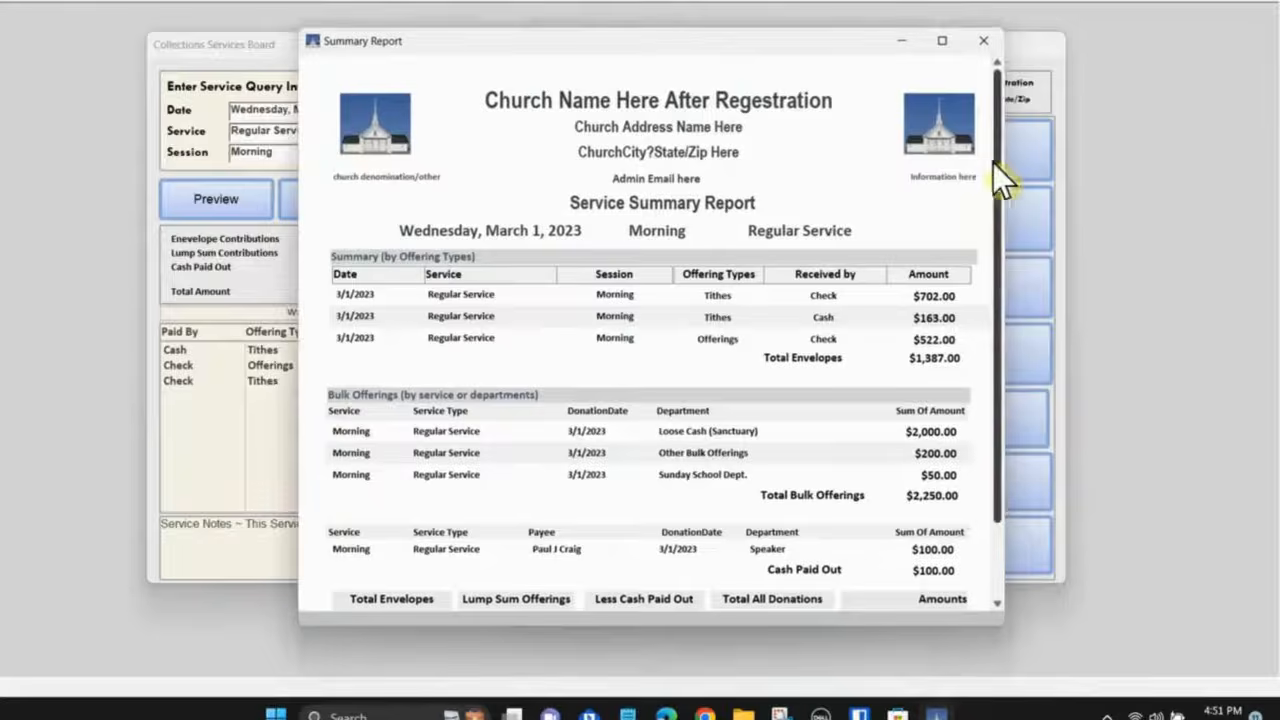
pyautogui.moveTo(997, 163); pyautogui.dragTo(982, 409)
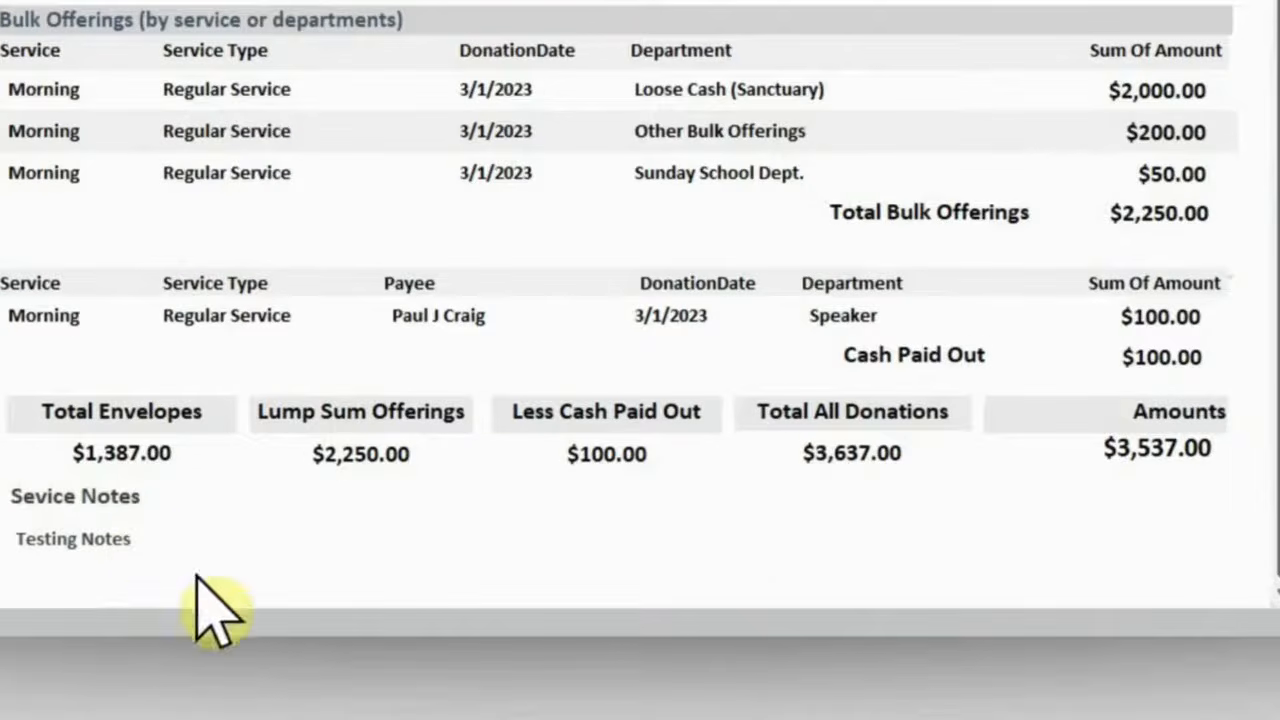
pyautogui.moveTo(132, 538); pyautogui.dragTo(4, 543)
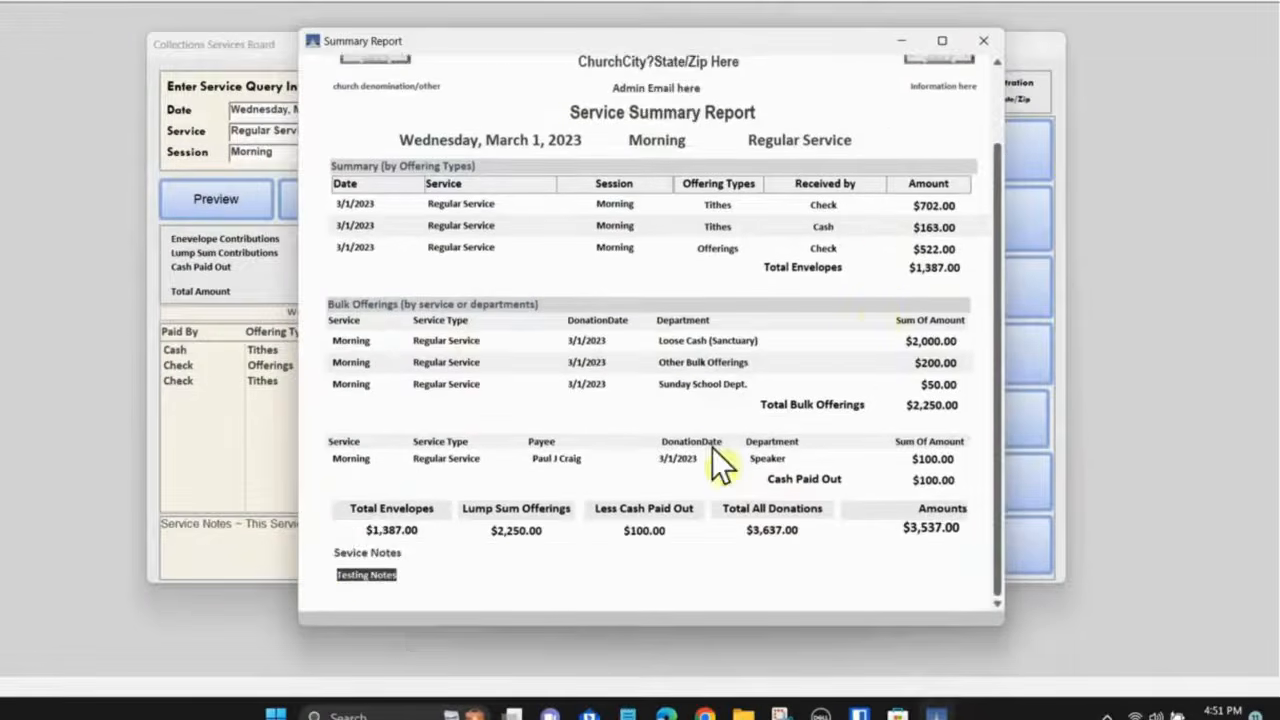
pyautogui.scroll(3, 712, 447)
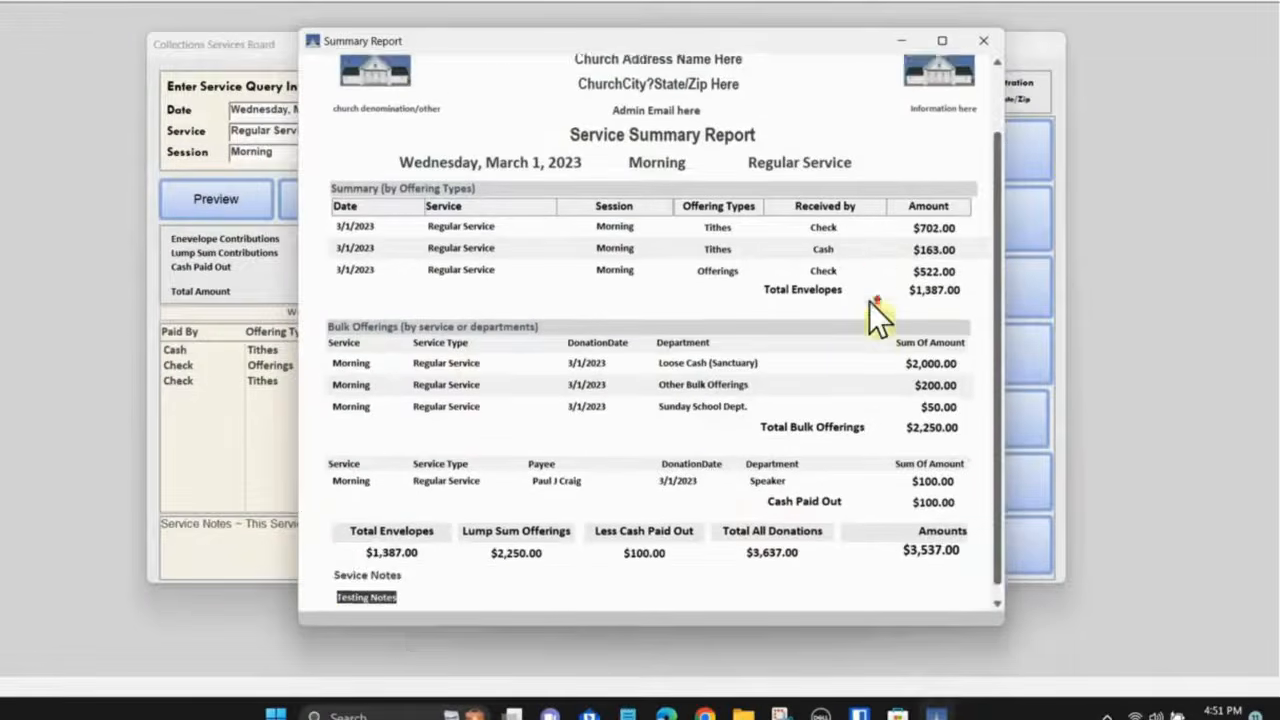
pyautogui.click(985, 40)
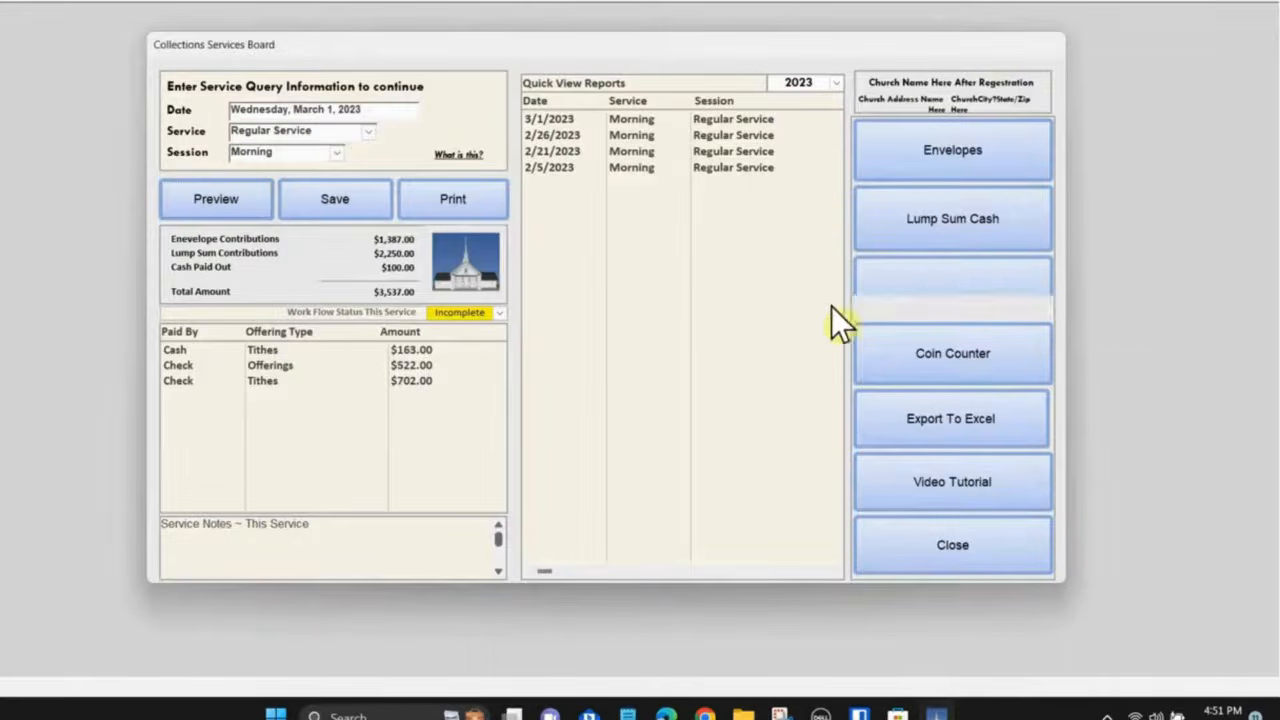
# Close the collections board and return to the main dashboard
pyautogui.click(945, 543)
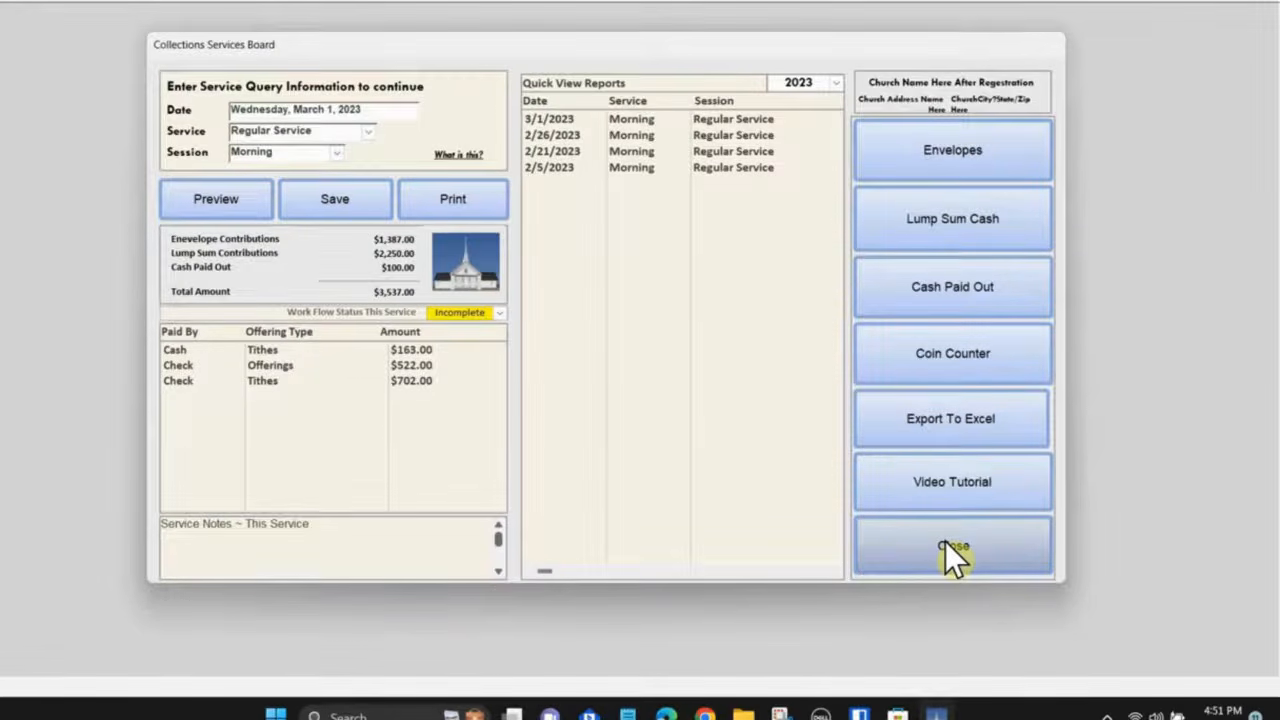
pyautogui.click(945, 543)
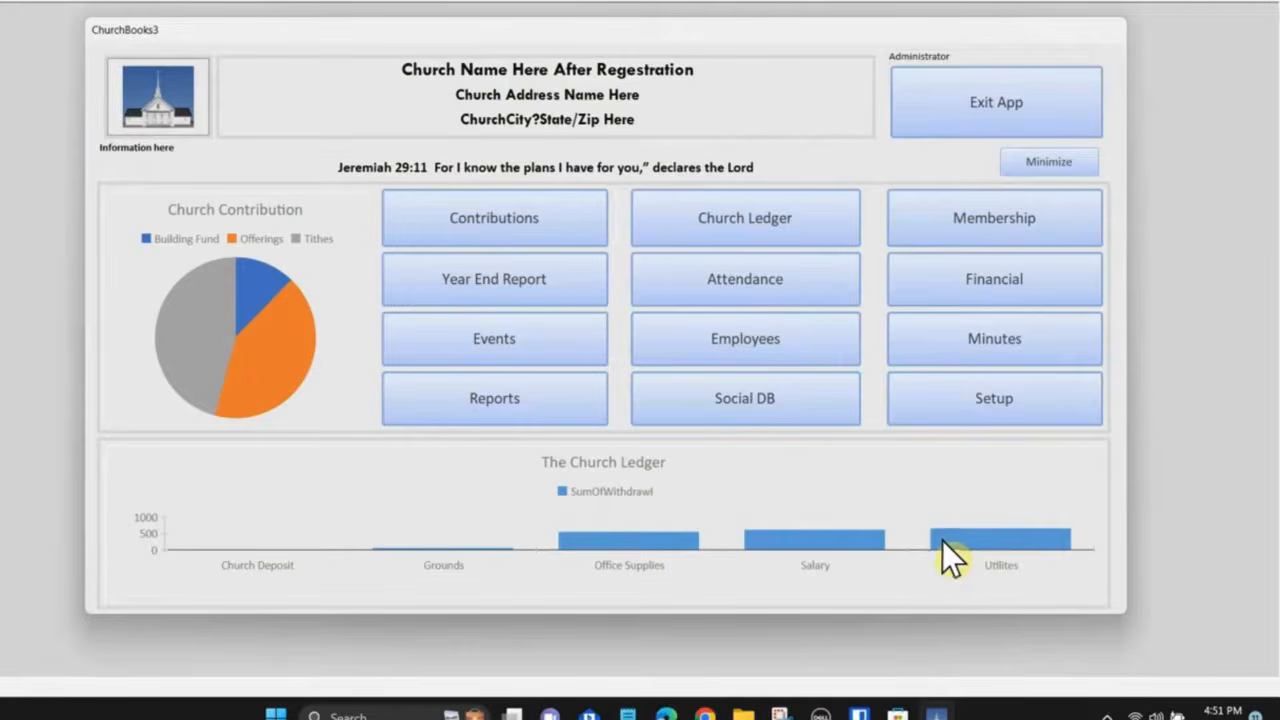